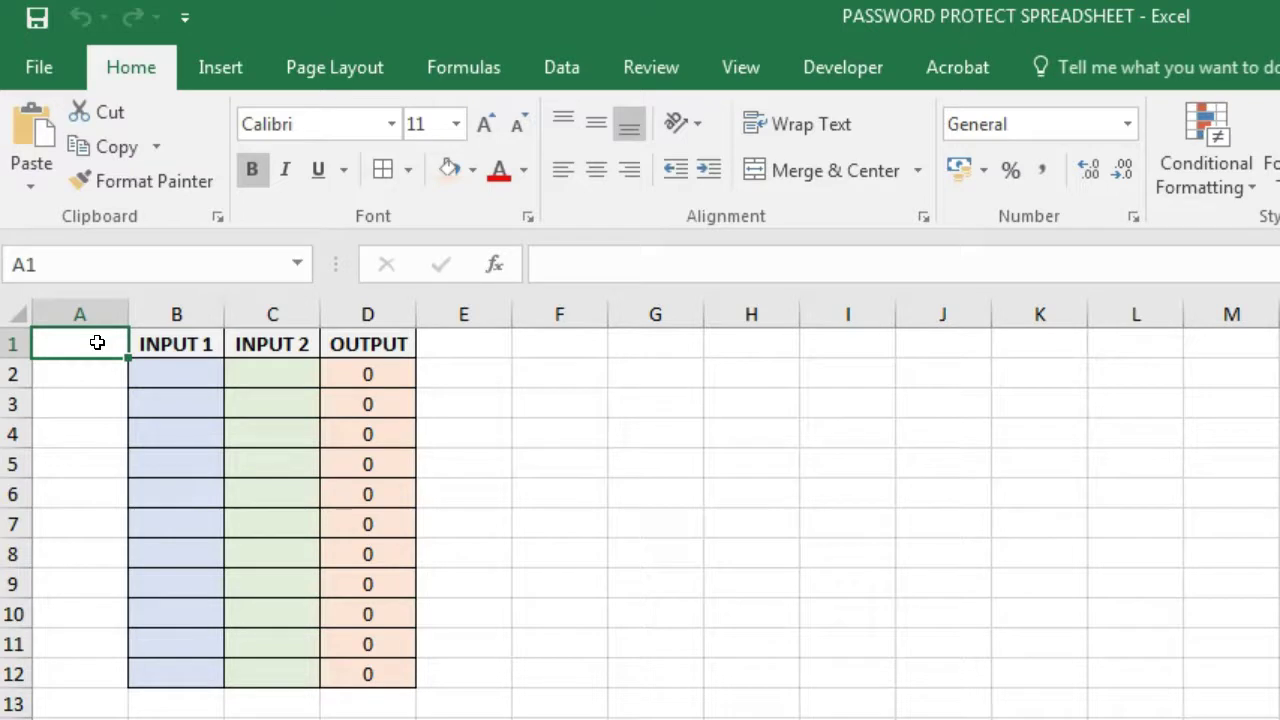
- Select the OUTPUT column and inspect the formulas in cells D2, D3 and D4
left_click(381, 314)
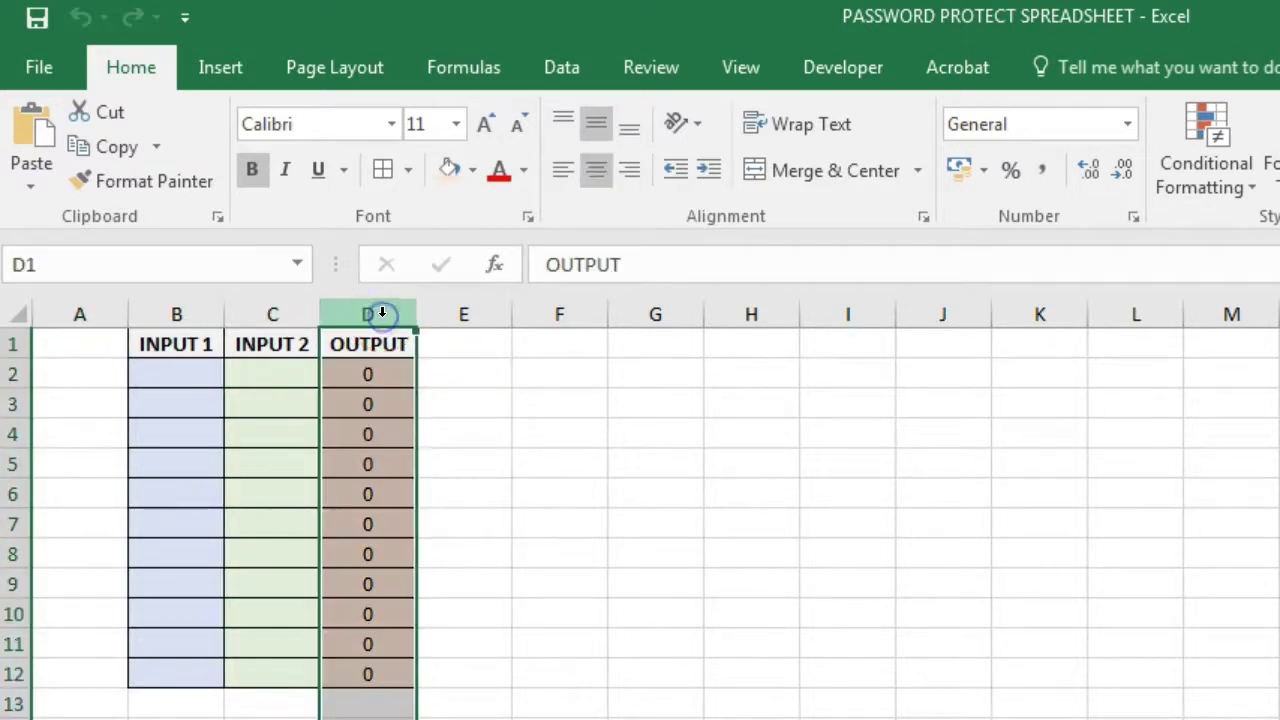
left_click(370, 370)
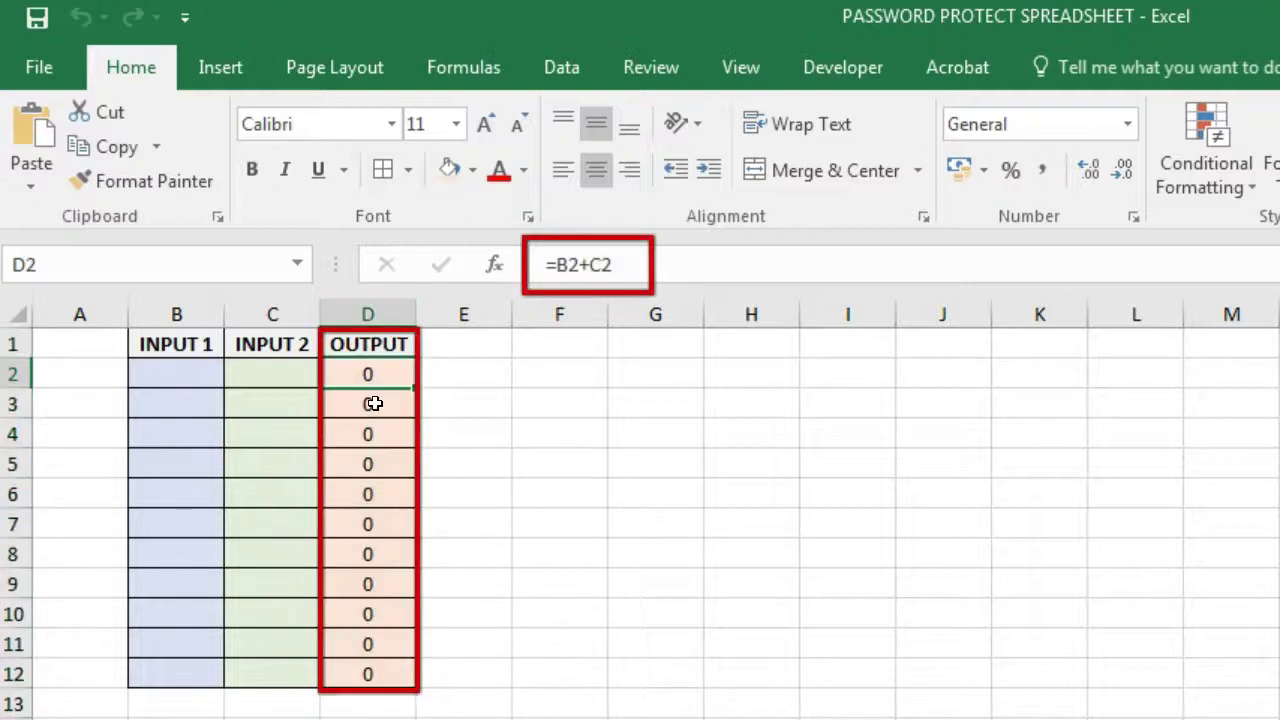
left_click(373, 403)
left_click(369, 432)
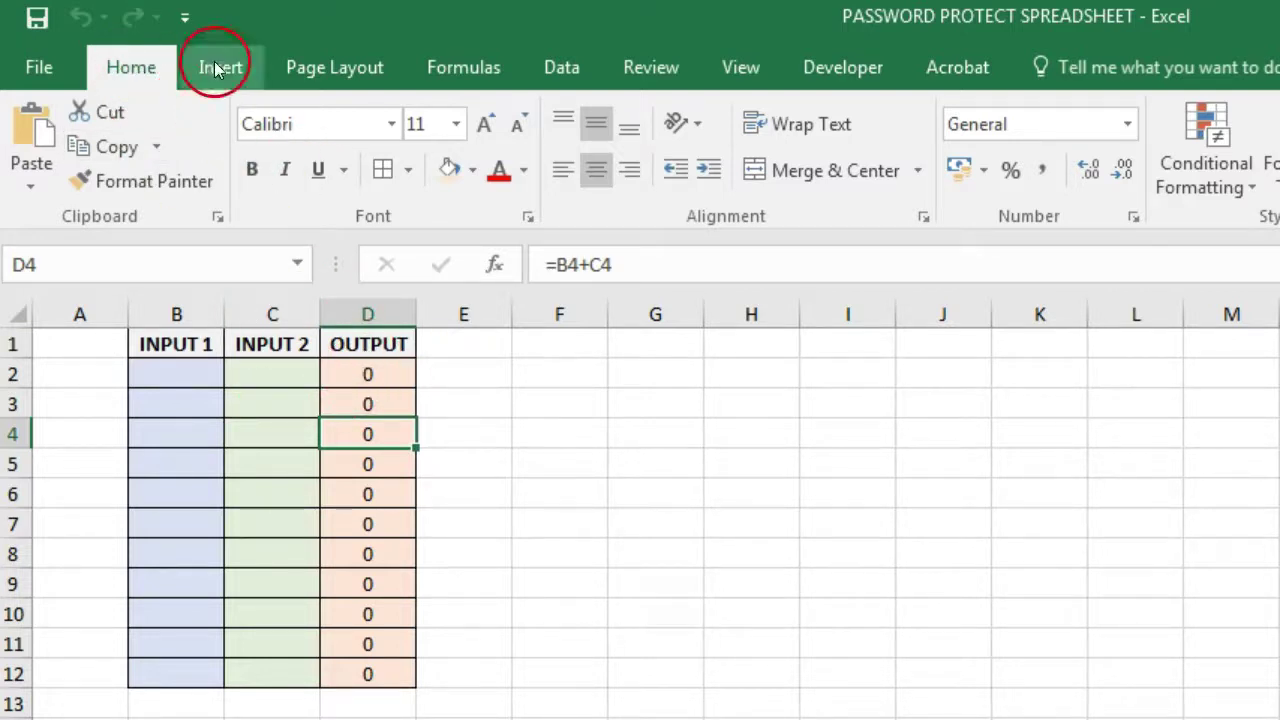
- Protect the worksheet from the Review tab without setting a password
left_click(665, 69)
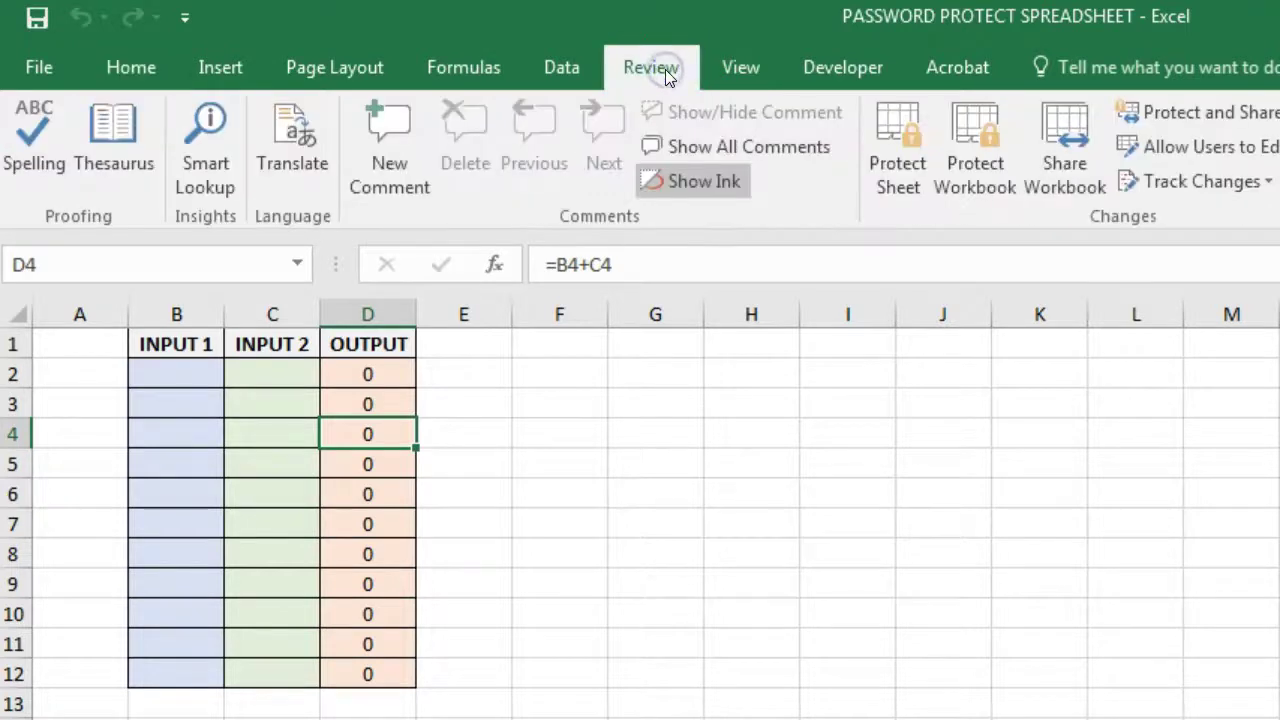
left_click(885, 134)
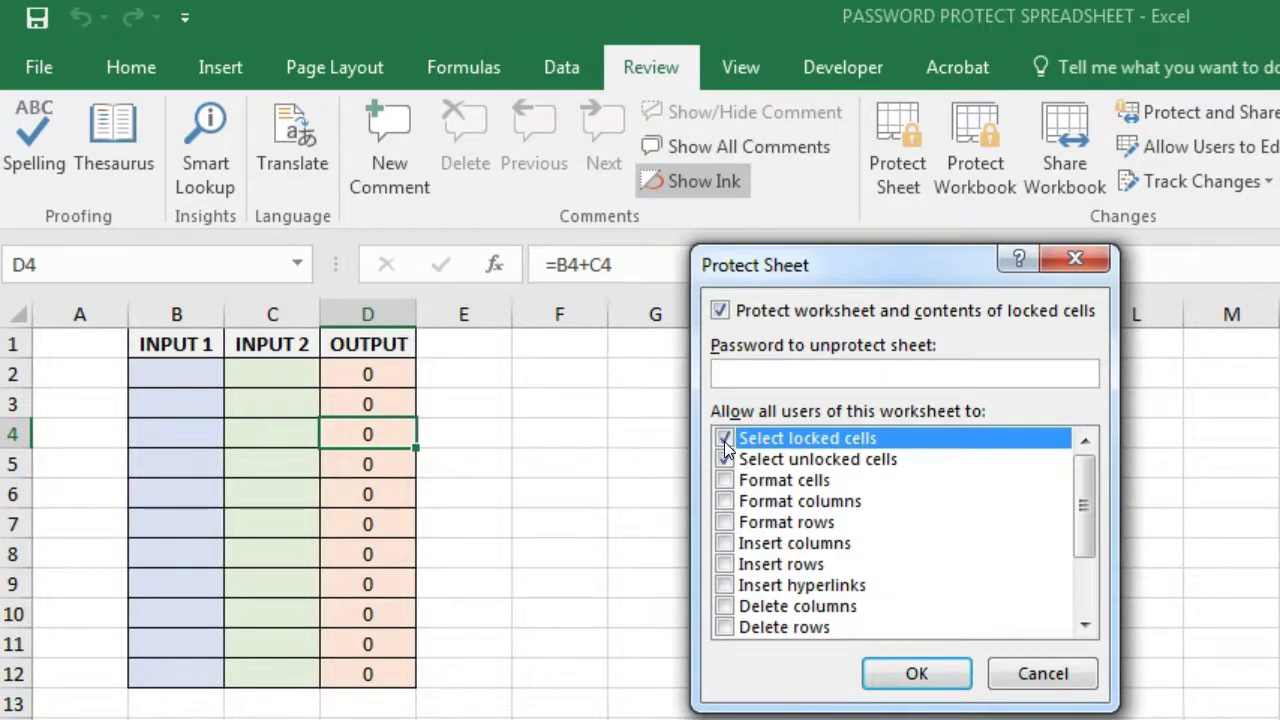
left_click(910, 675)
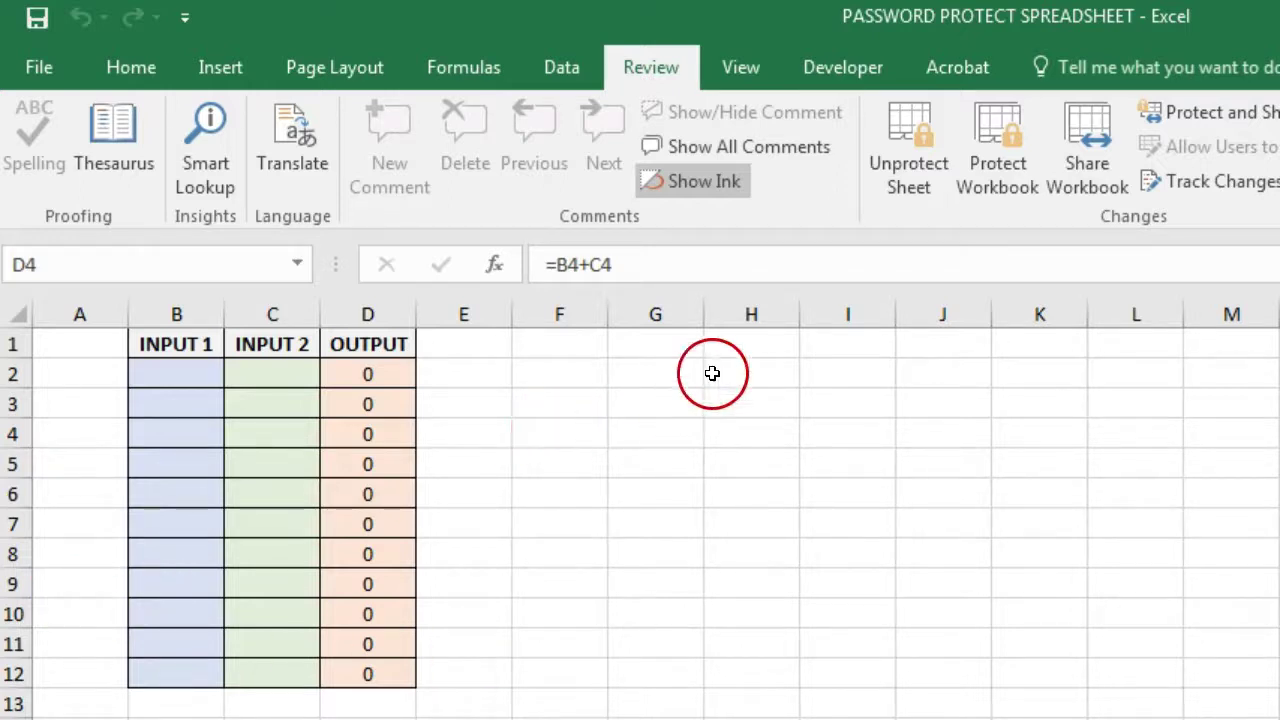
- Remove the sheet protection via Unprotect Sheet, then select empty cell F4
left_click(892, 165)
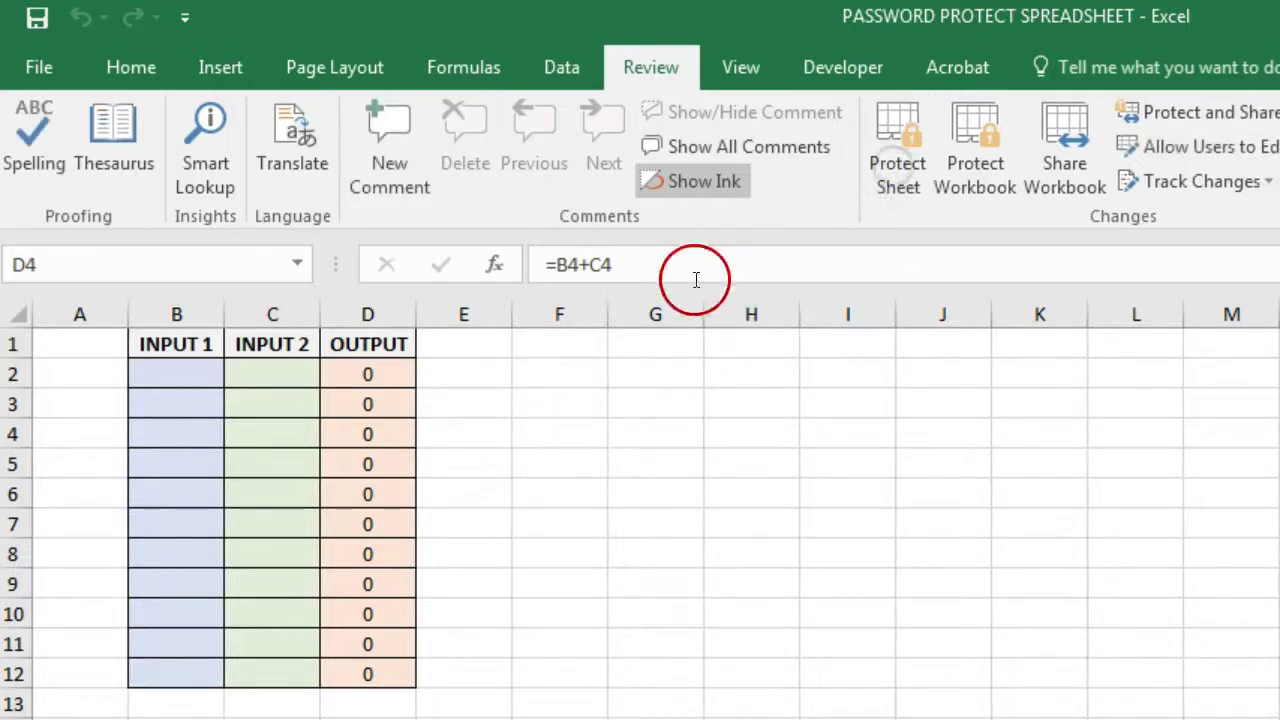
left_click(571, 437)
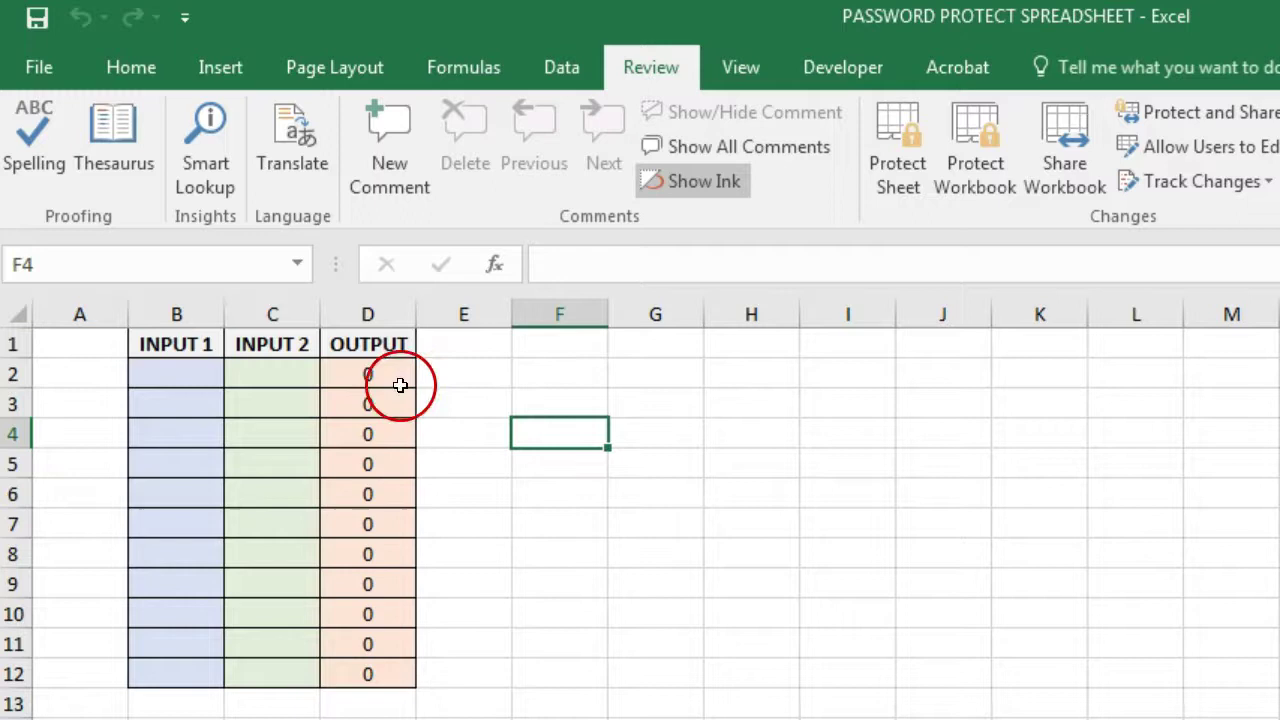
- Unlock the input range B2:C12 using Home > Format > Lock Cell
left_click_drag(184, 369, 285, 672)
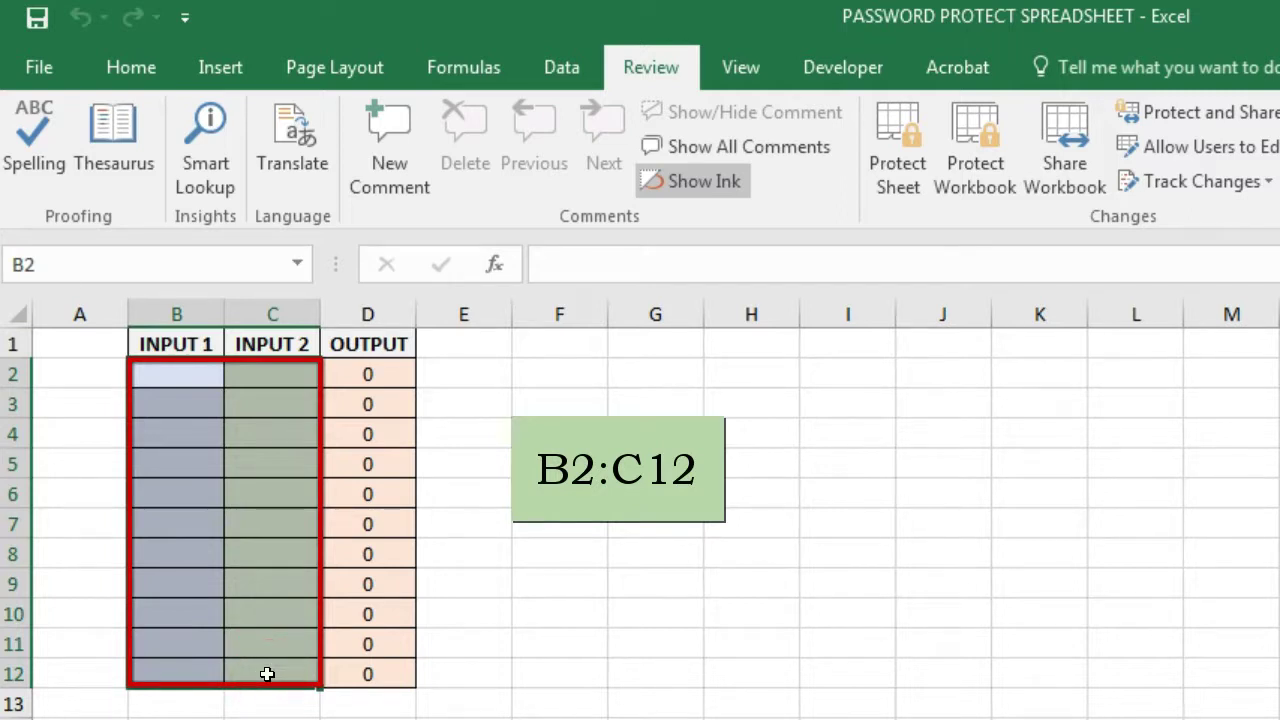
right_click(267, 674)
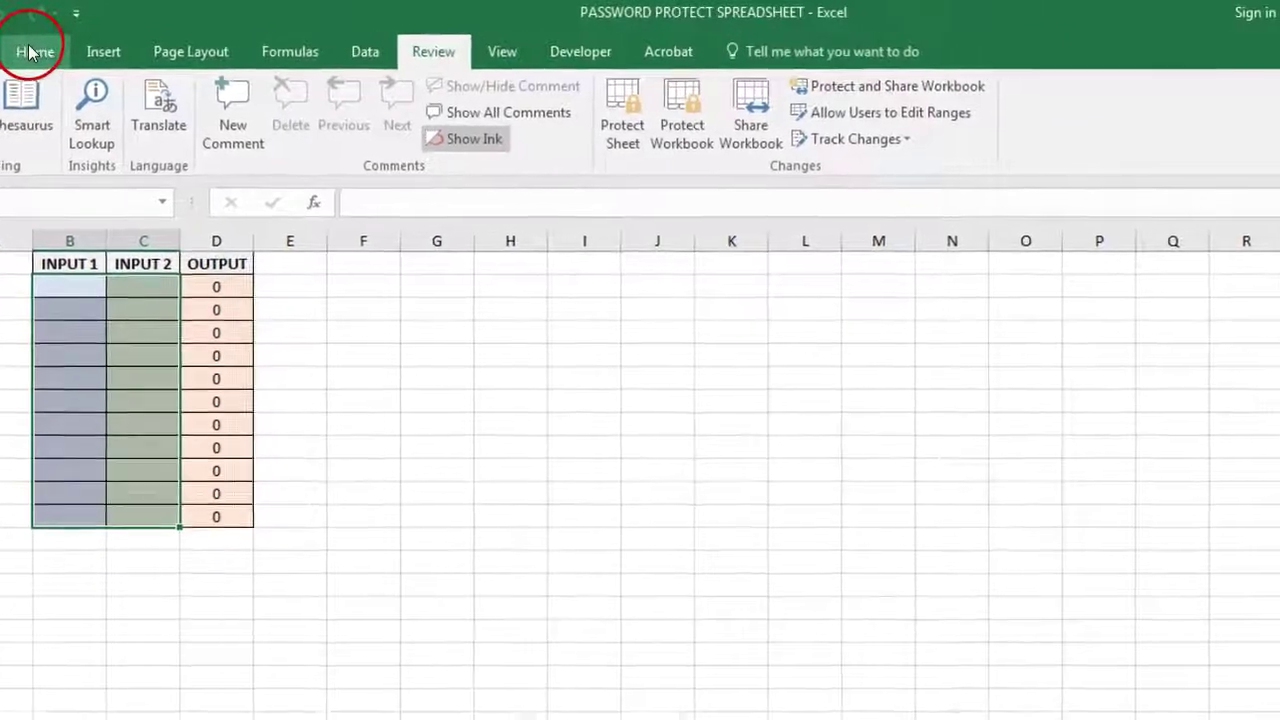
left_click(106, 62)
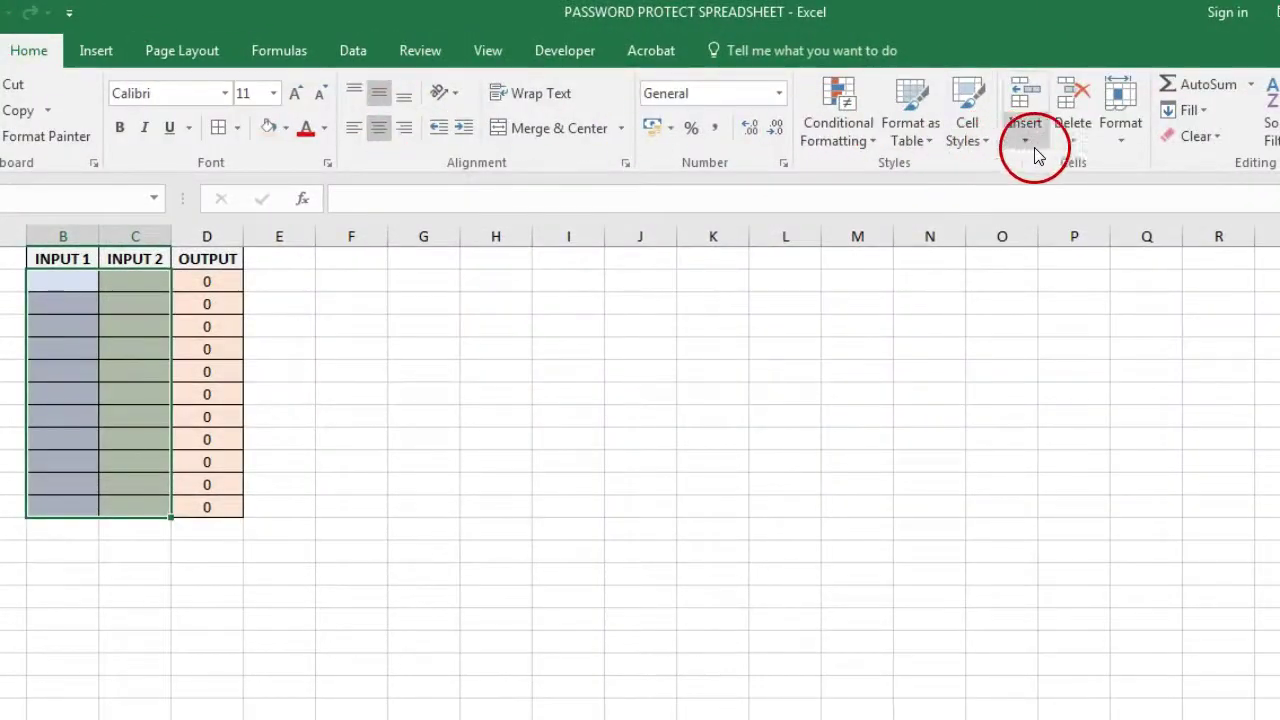
left_click(1122, 148)
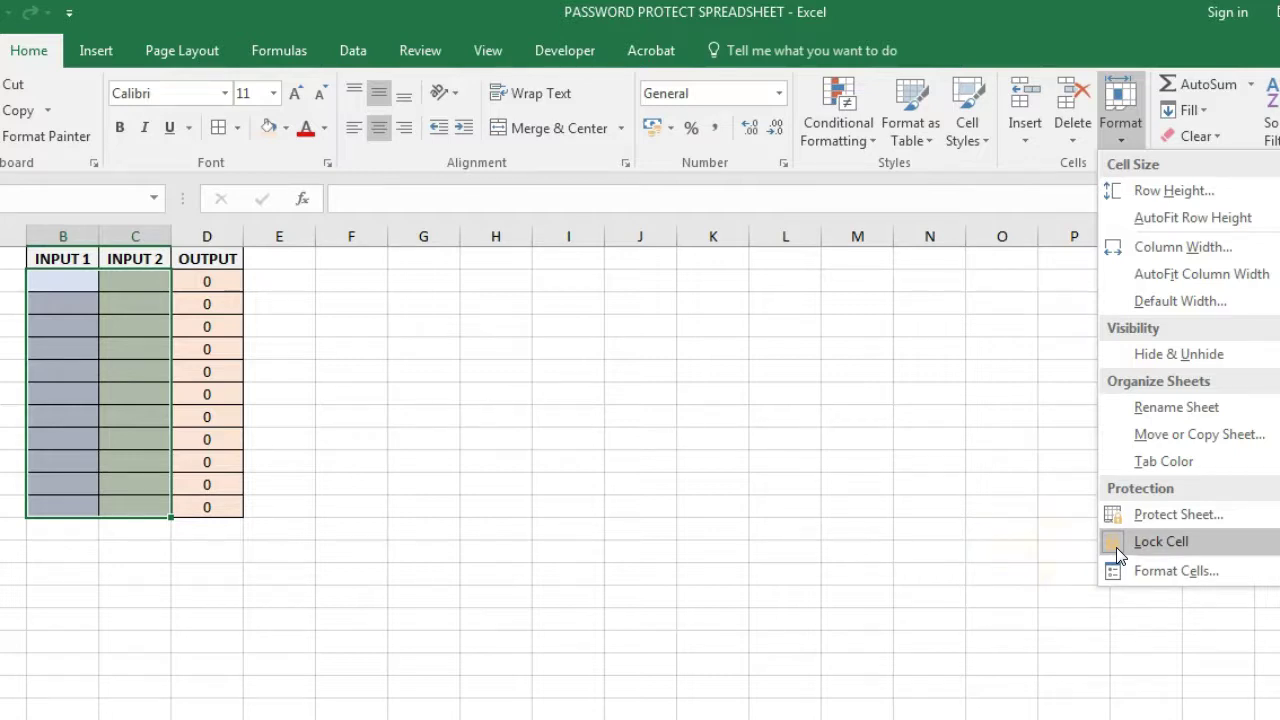
left_click(1116, 547)
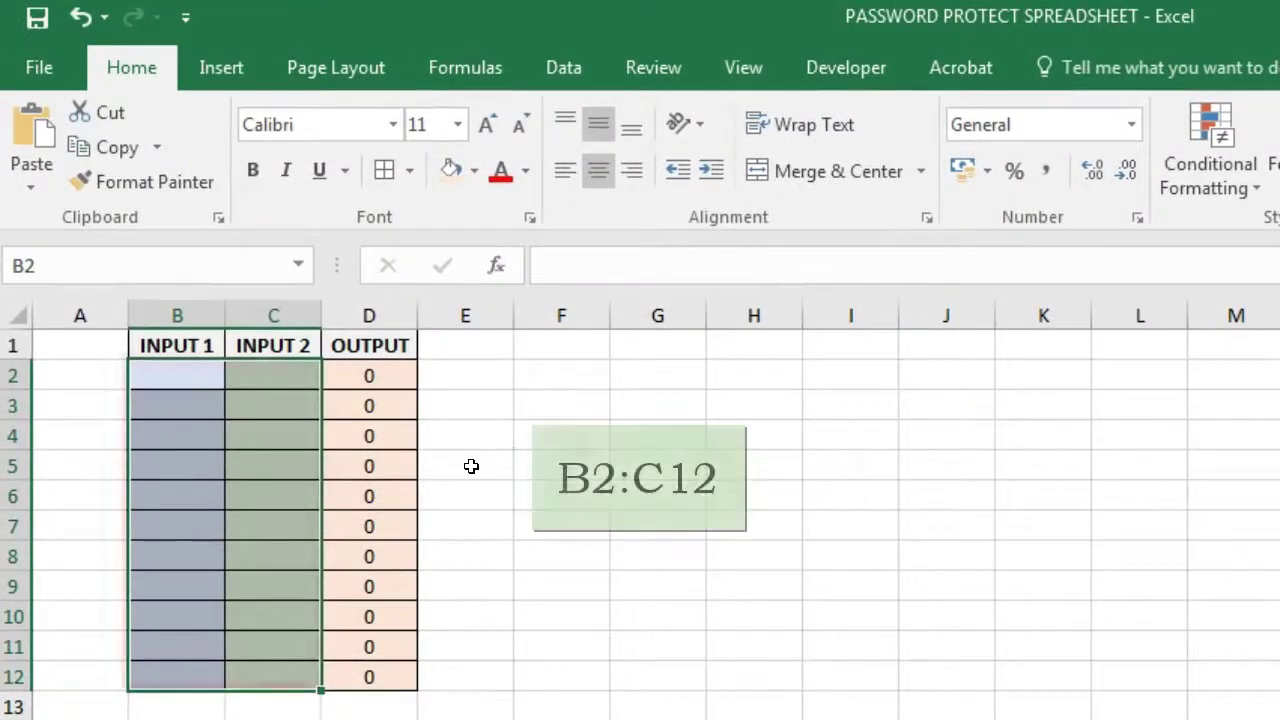
- Check the OUTPUT formulas in cells D7 and D6, then select cell E6
left_click(469, 466)
left_click(385, 520)
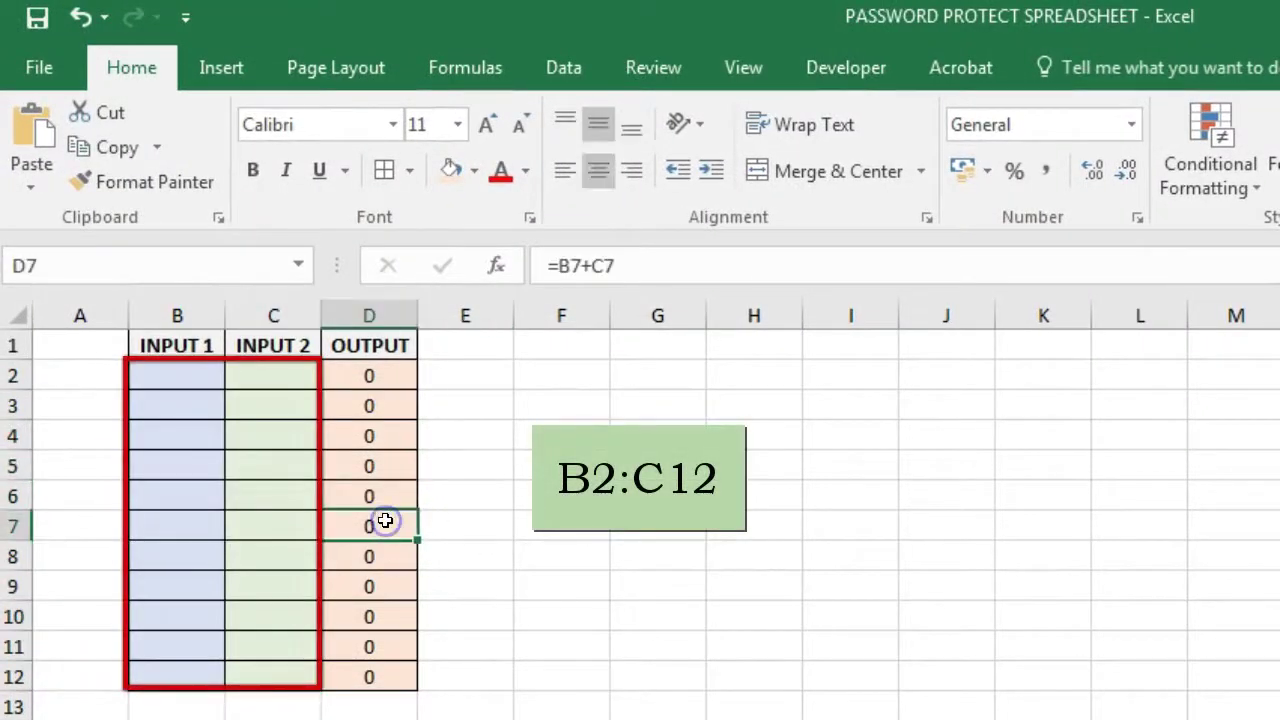
left_click(398, 489)
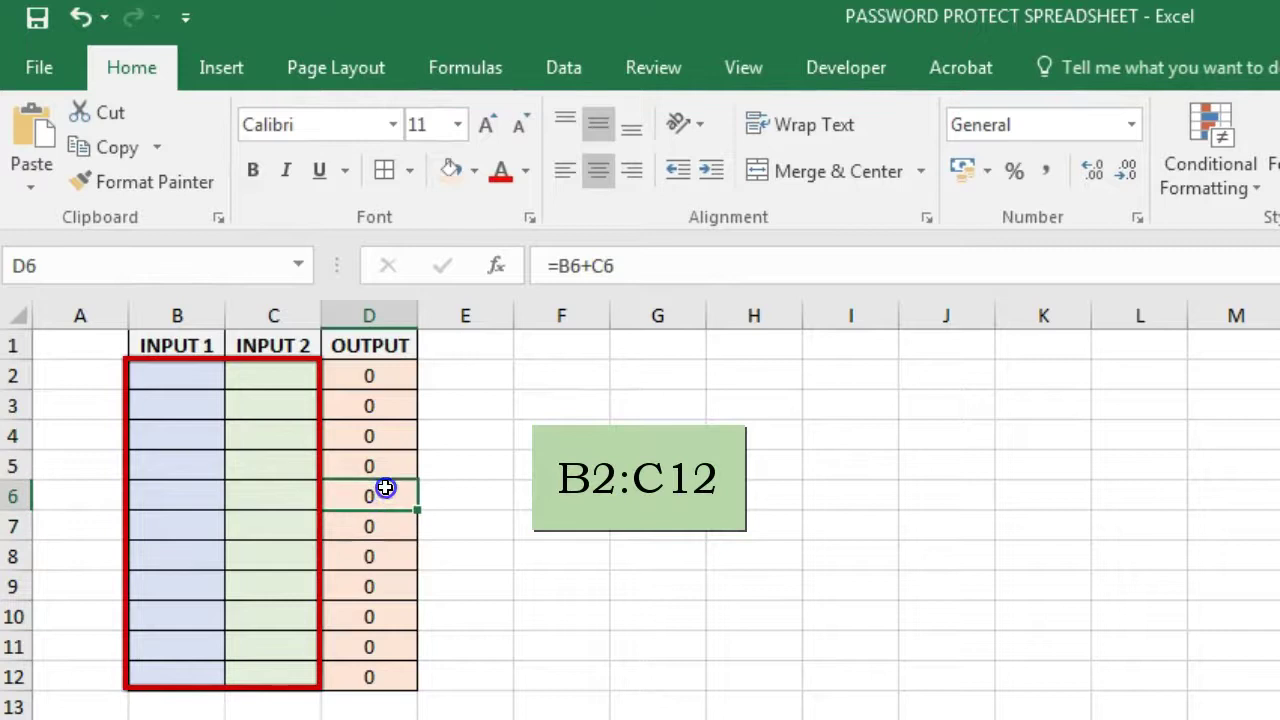
left_click(502, 492)
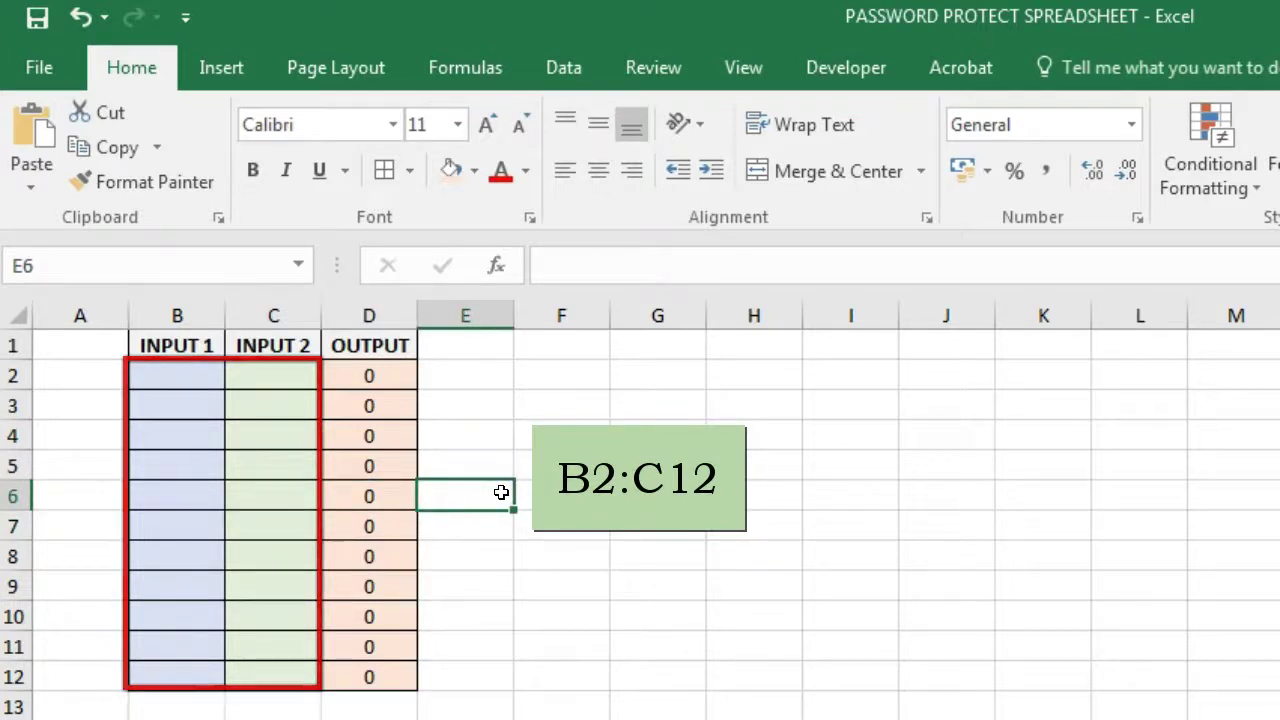
left_click(501, 492)
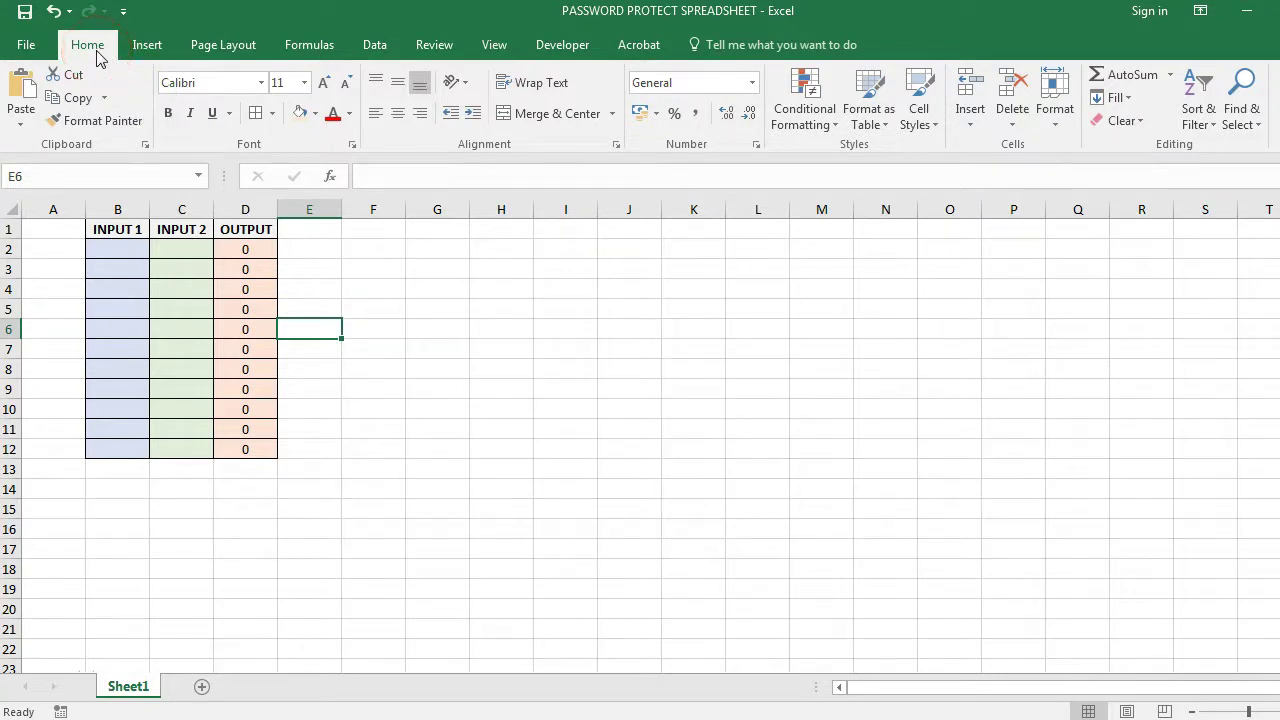
- Protect the sheet from Home > Format > Protect Sheet, entering a sheet password
left_click(1056, 115)
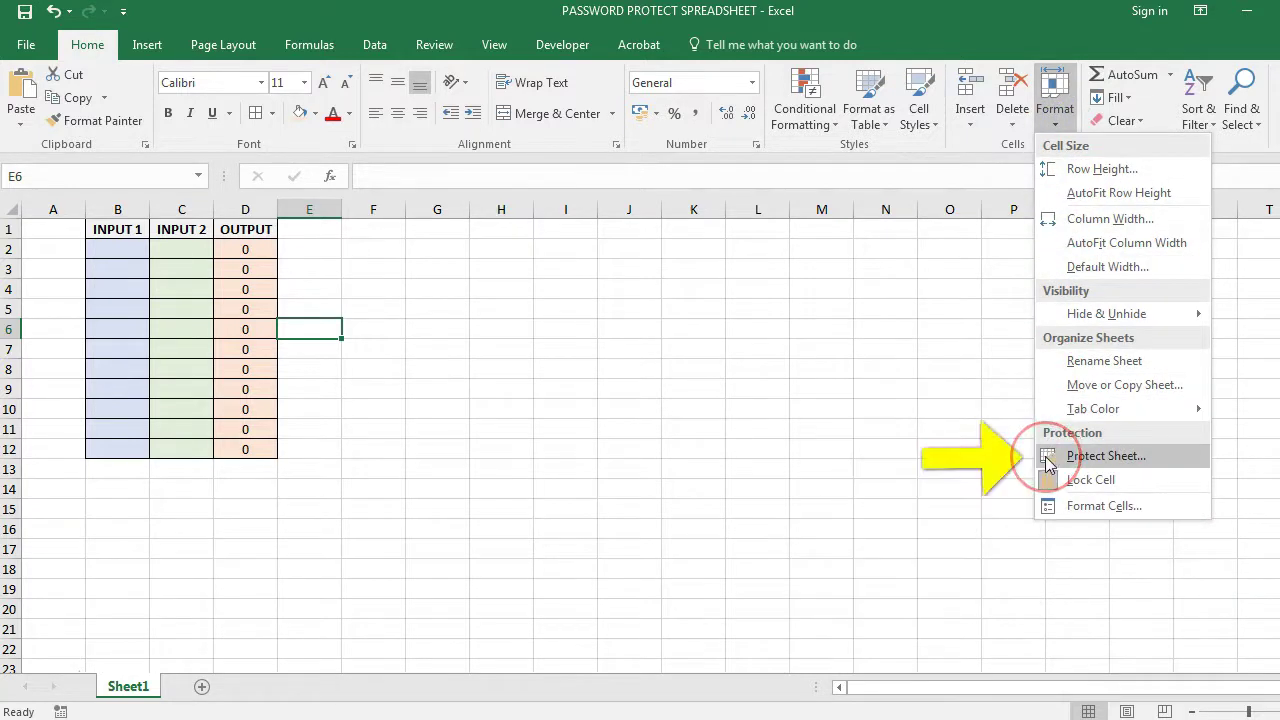
left_click(1100, 456)
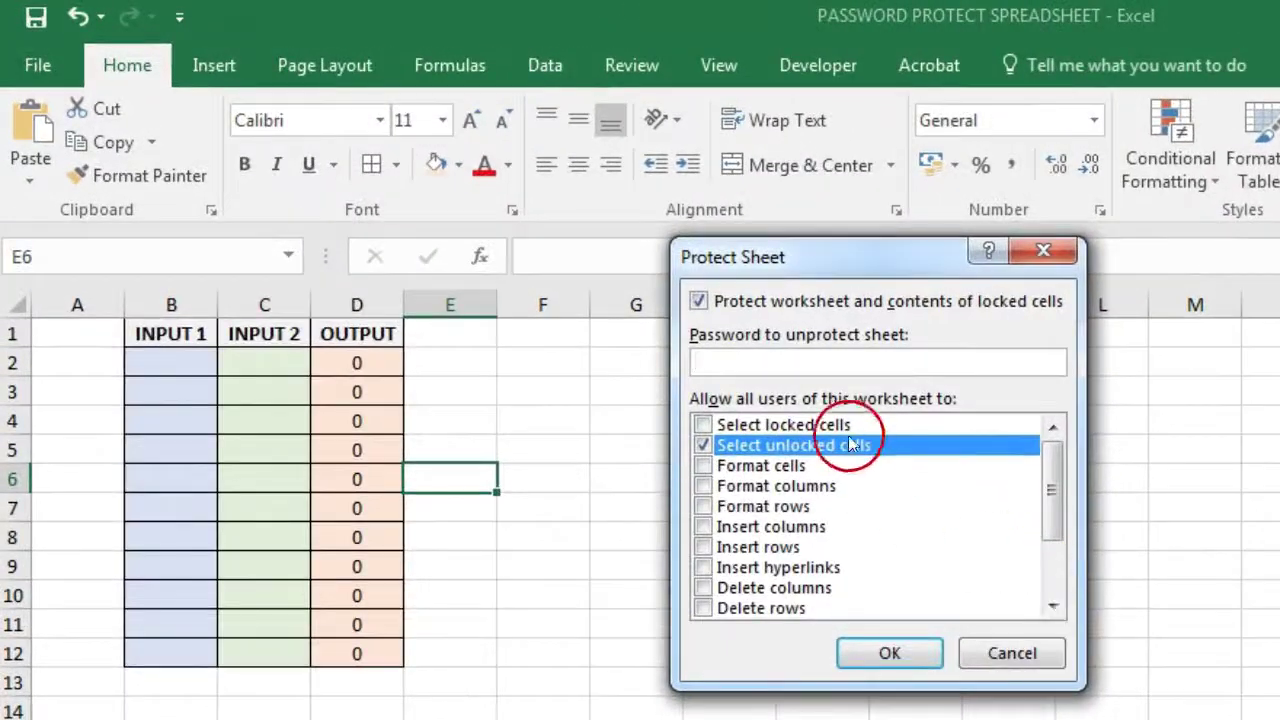
left_click(789, 353)
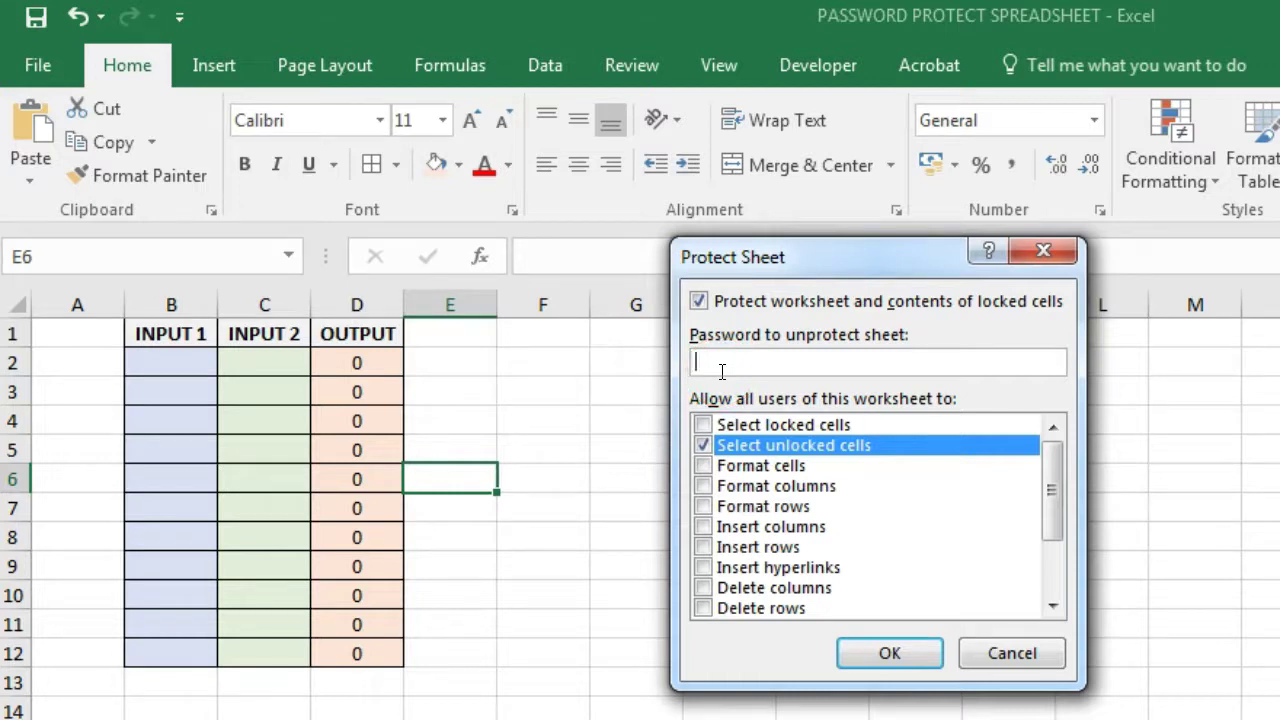
type("123")
left_click(868, 652)
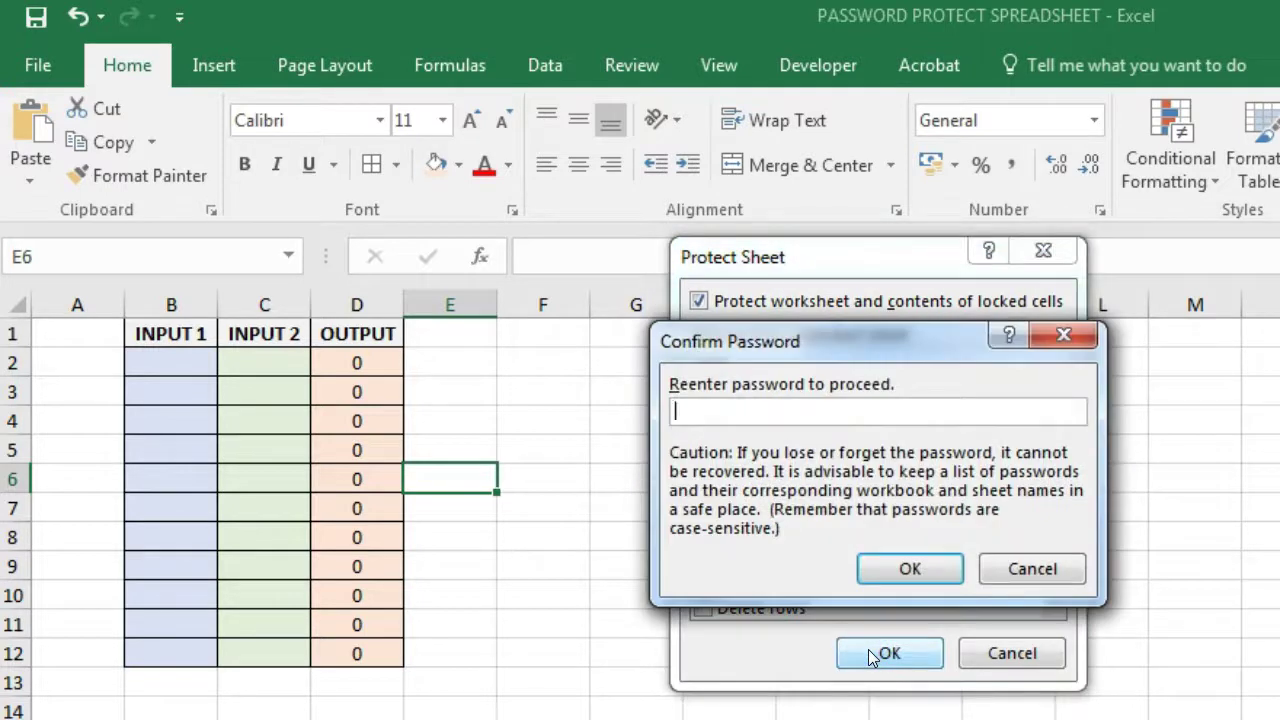
- Confirm the re-entered password, then test selecting input cell B2 and locked cell D6
type("123")
key("Return")
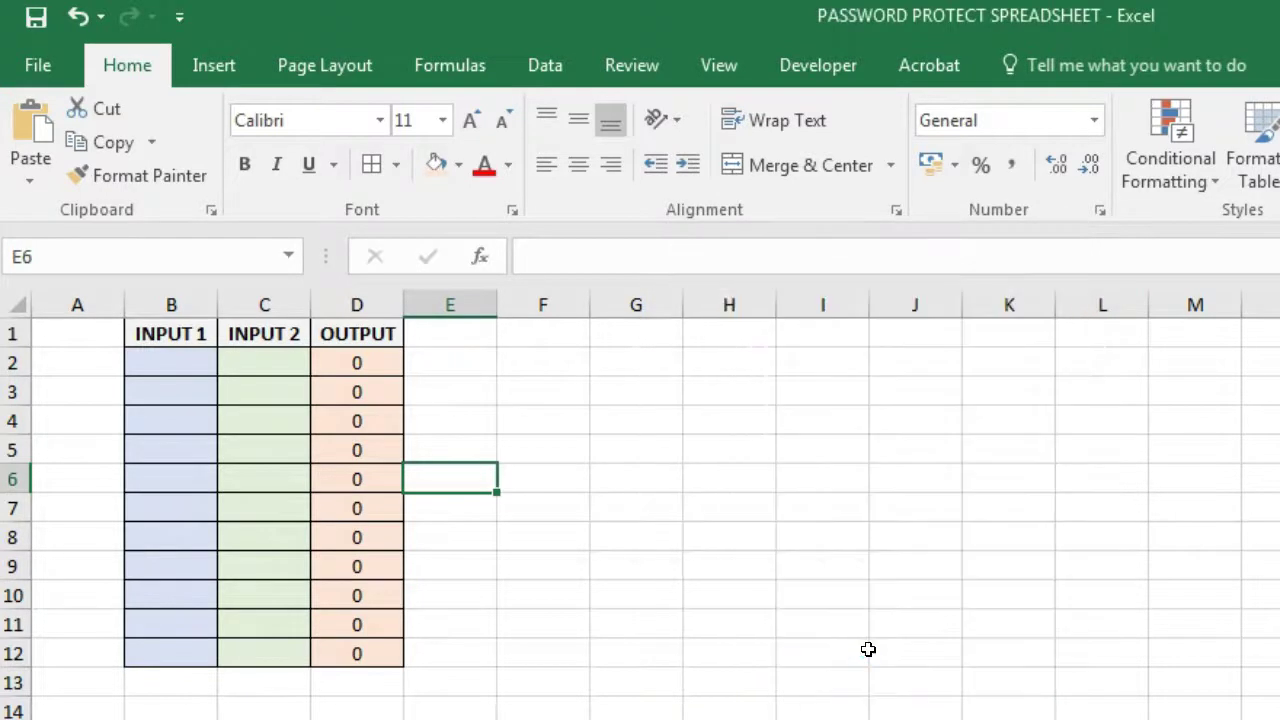
left_click_drag(406, 500, 200, 364)
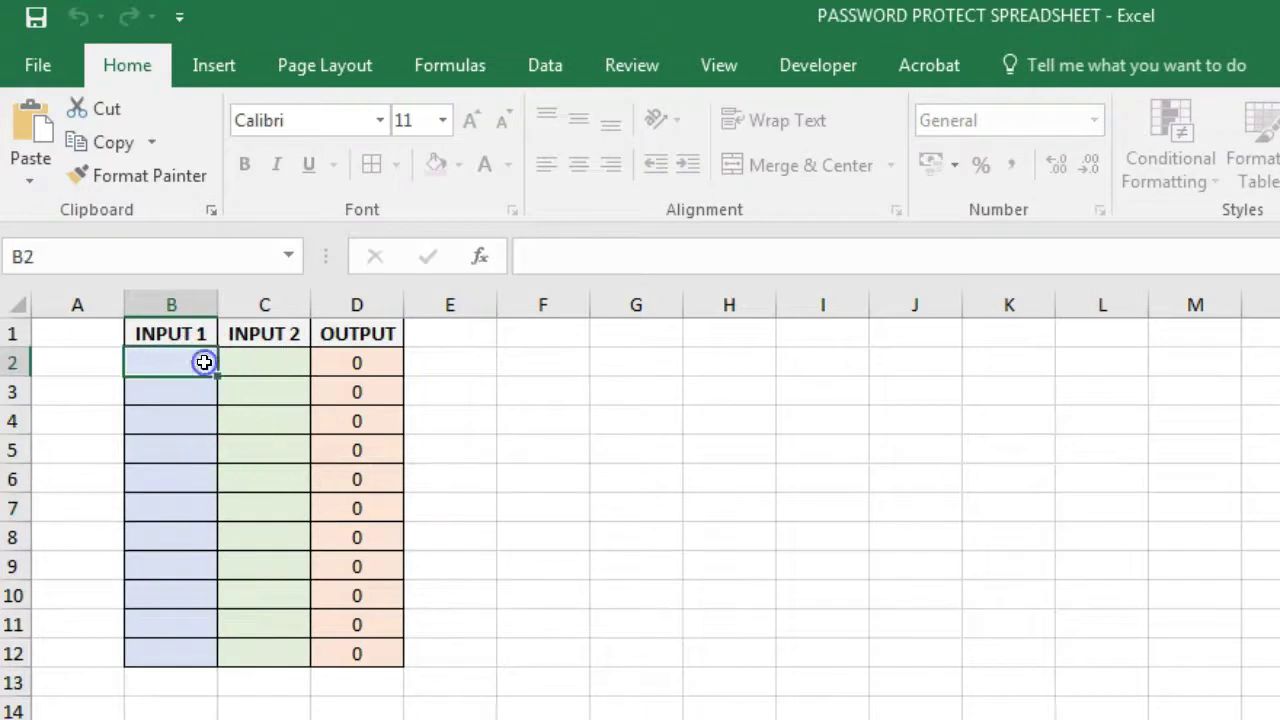
left_click(367, 470)
- Enter inputs 10 and 20 in row 2, and 15 and 25 in row 3
type("10")
key("Tab")
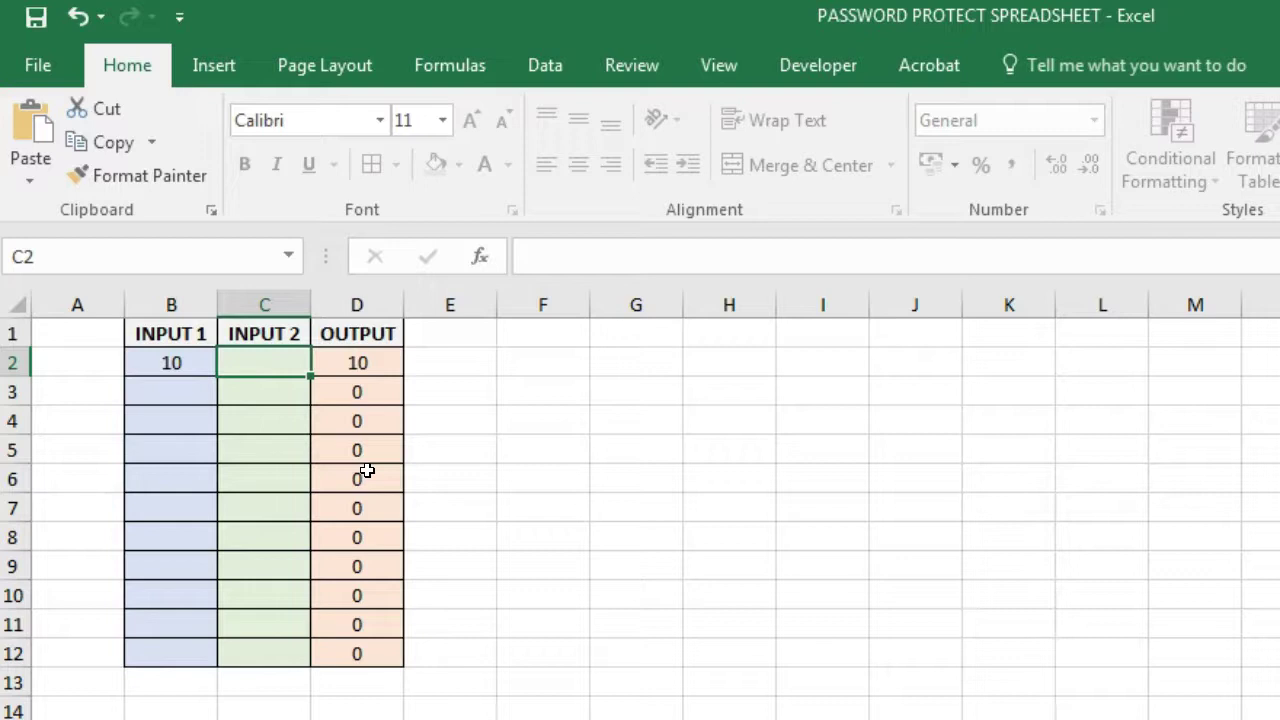
type("20")
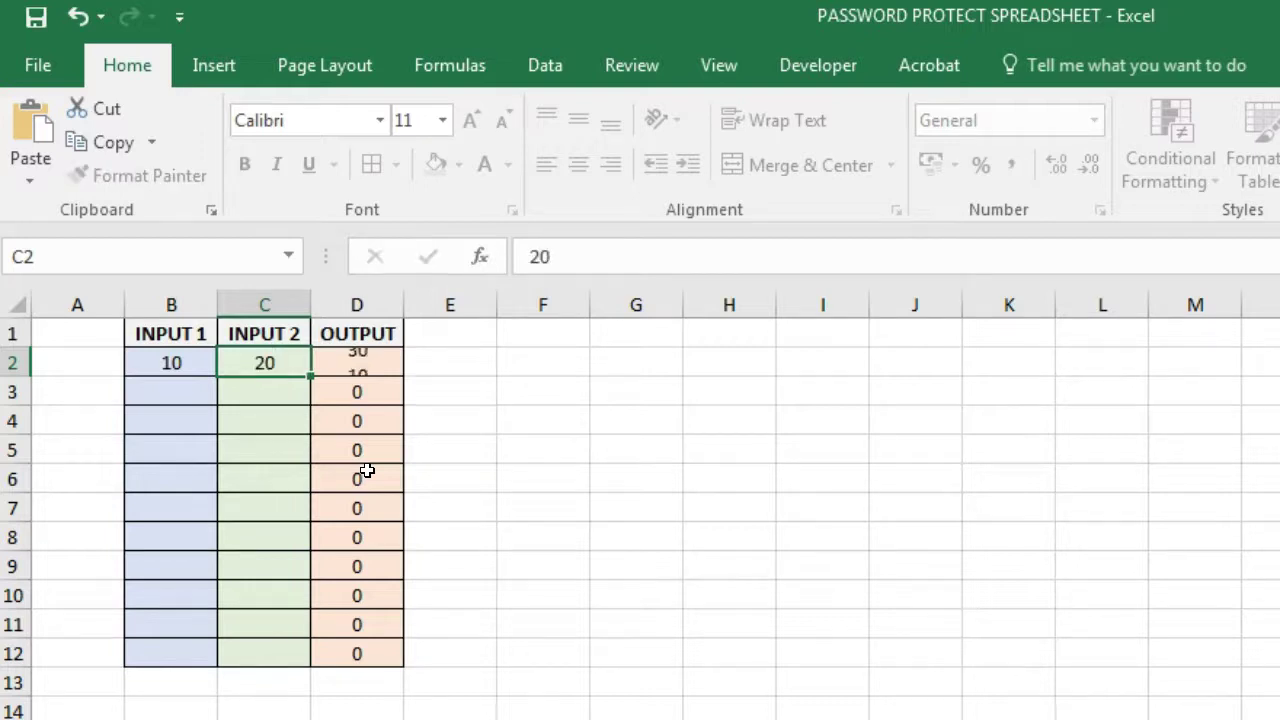
key("Return")
key("Left")
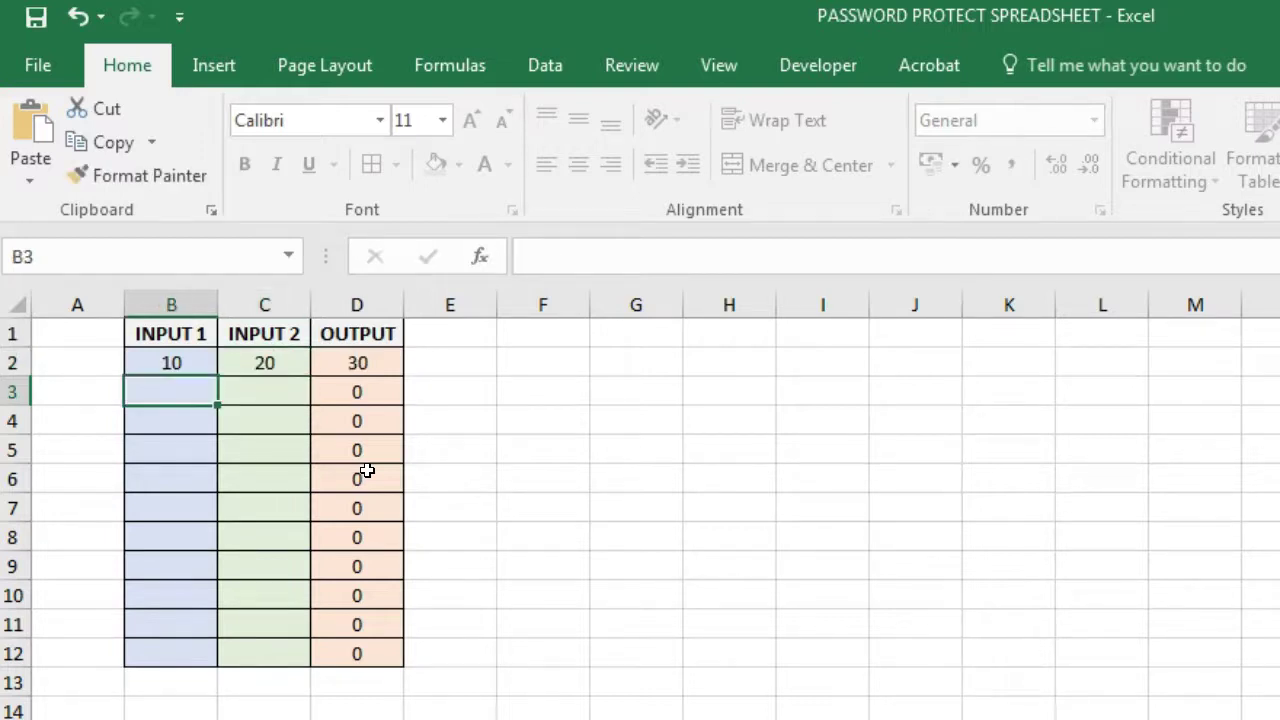
type("15")
key("Tab")
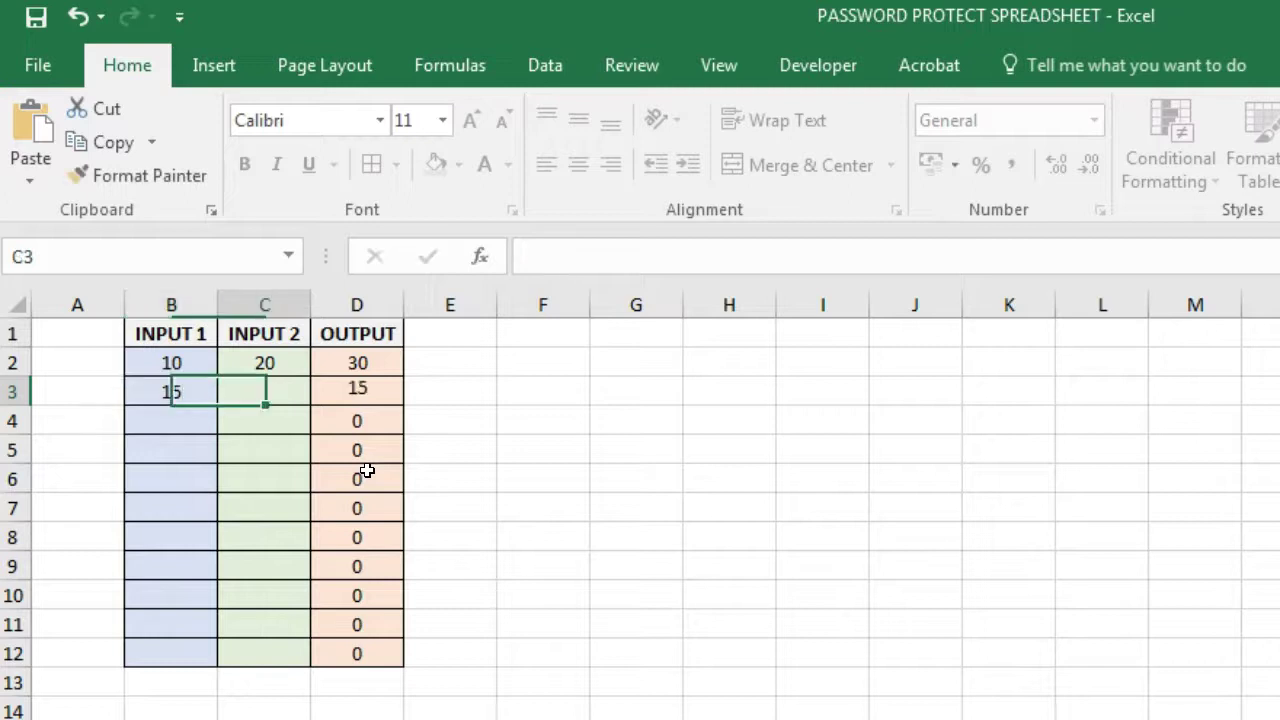
type("25")
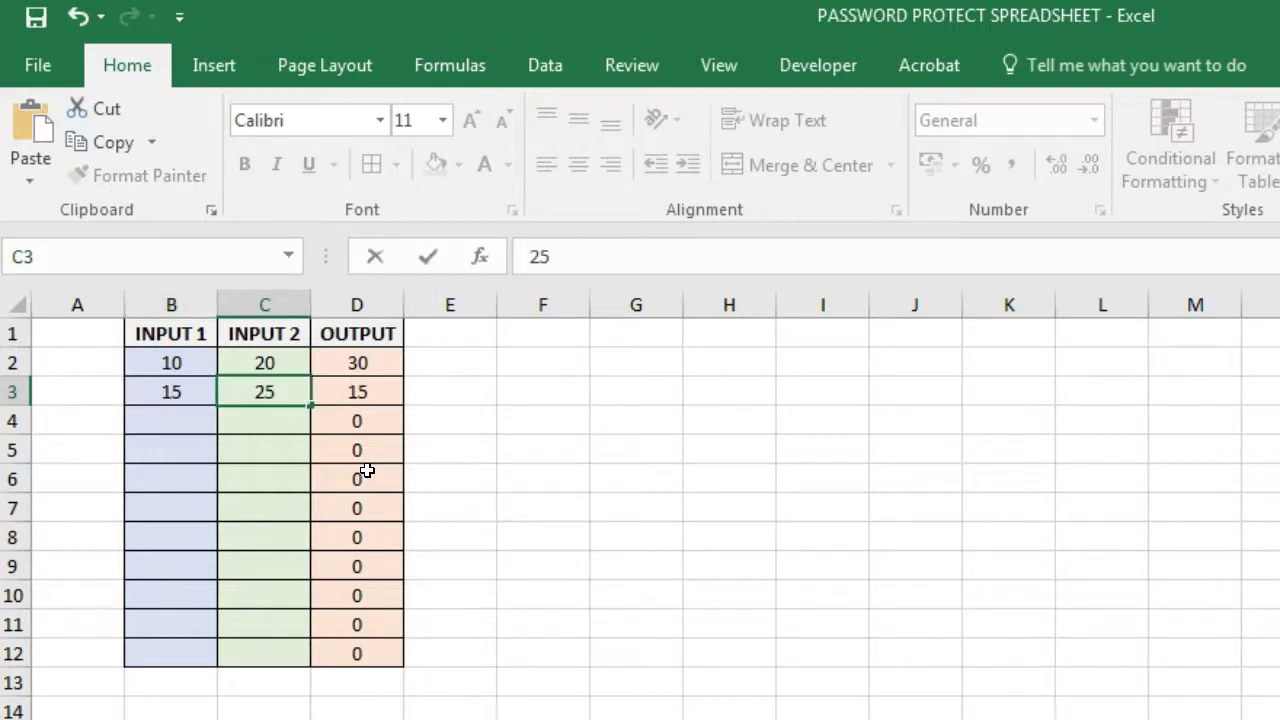
key("Return")
- Enter 20 and 30 in row 4 so its OUTPUT reads 50
key("Left")
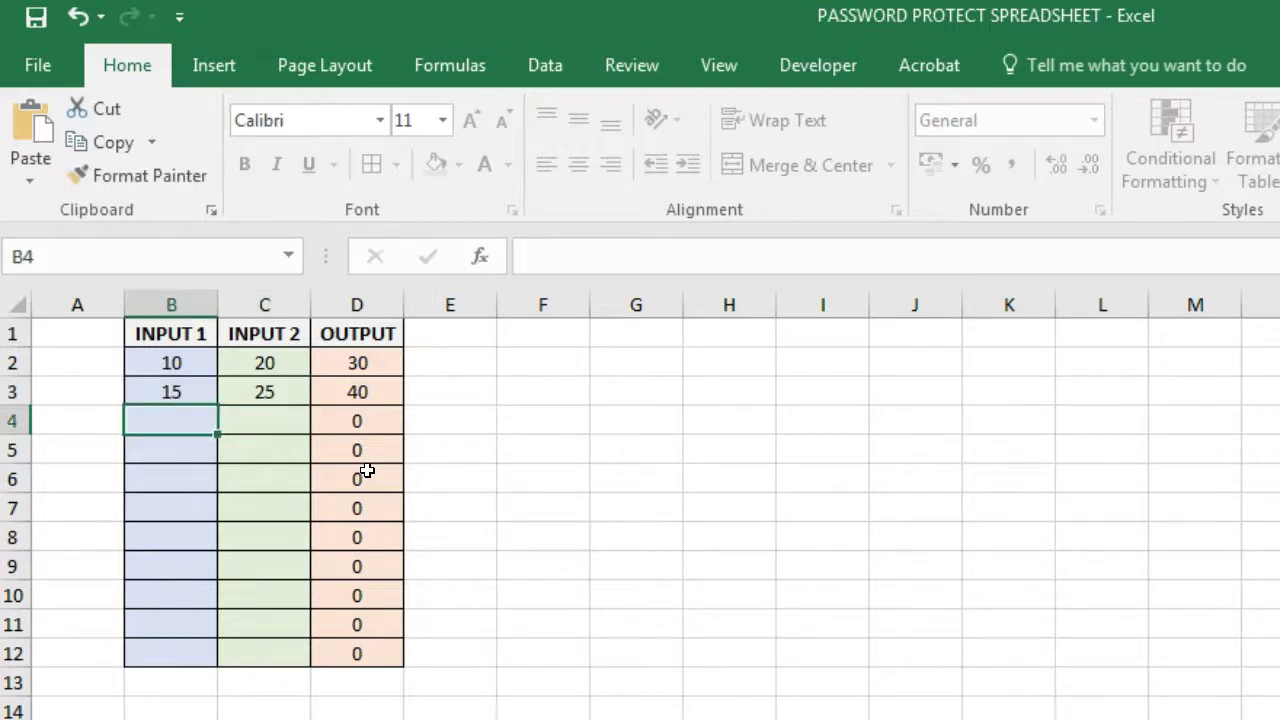
type("20")
key("Tab")
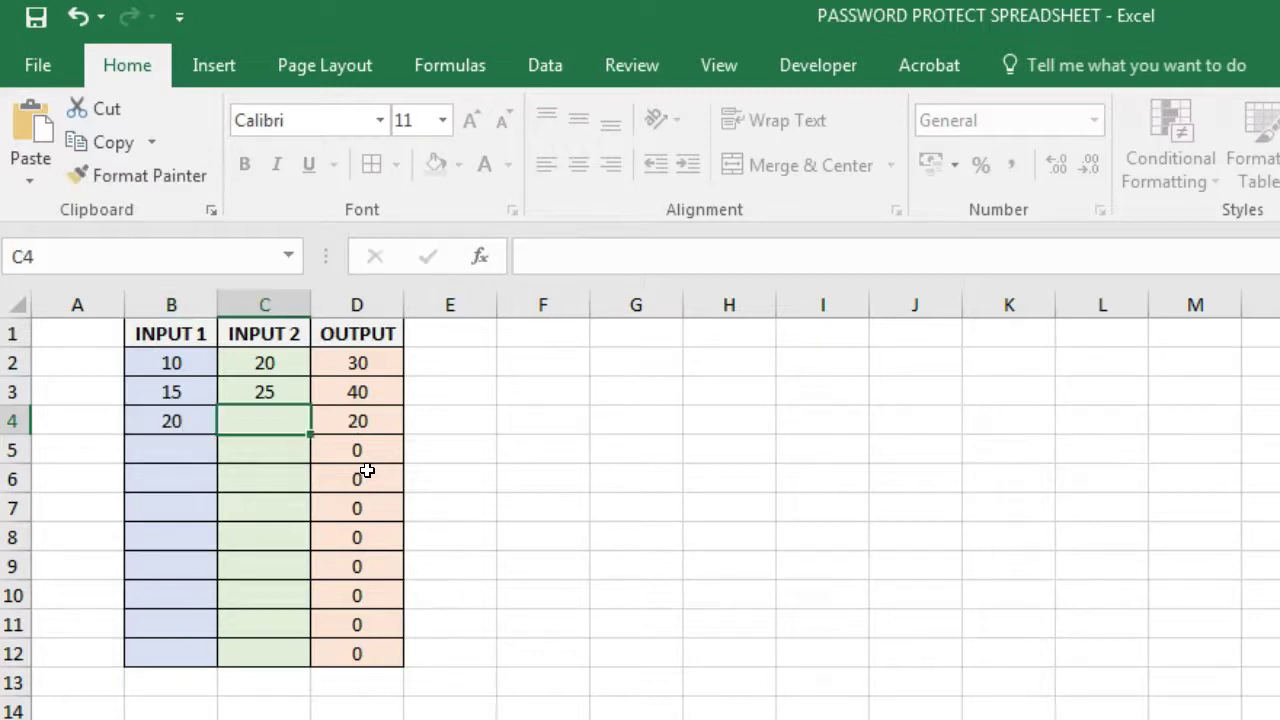
type("3")
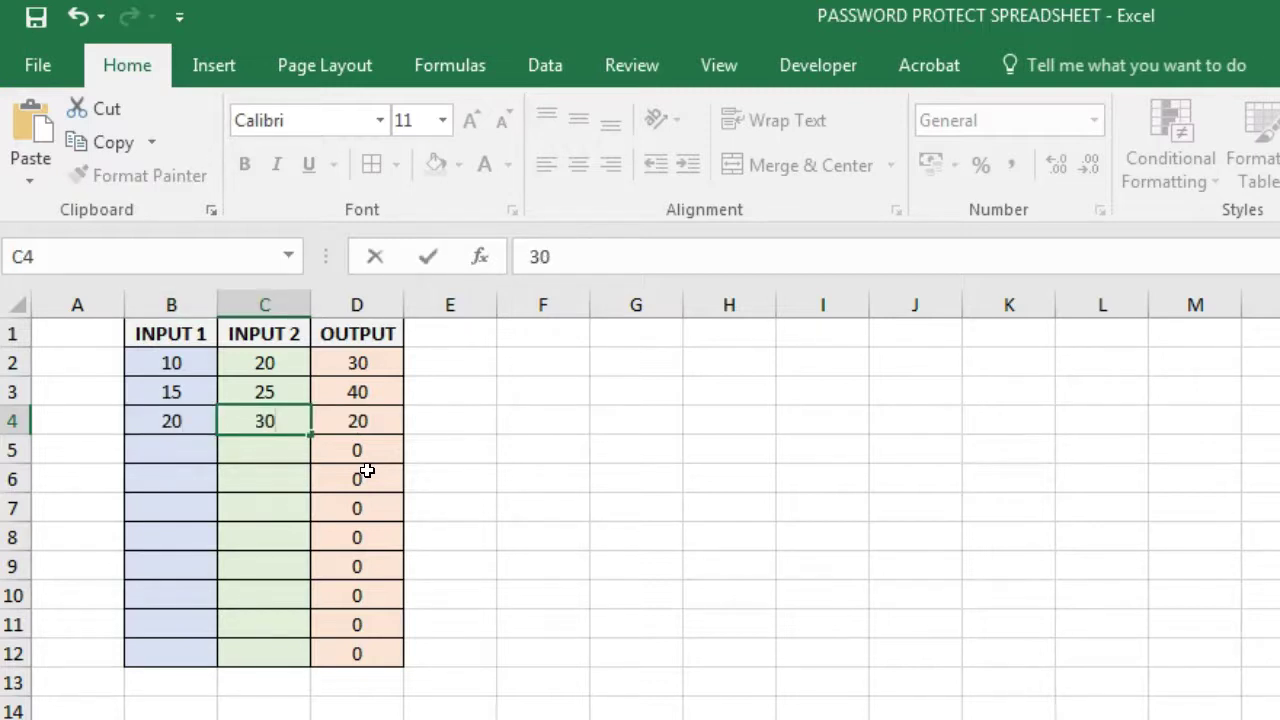
type("0")
key("Return")
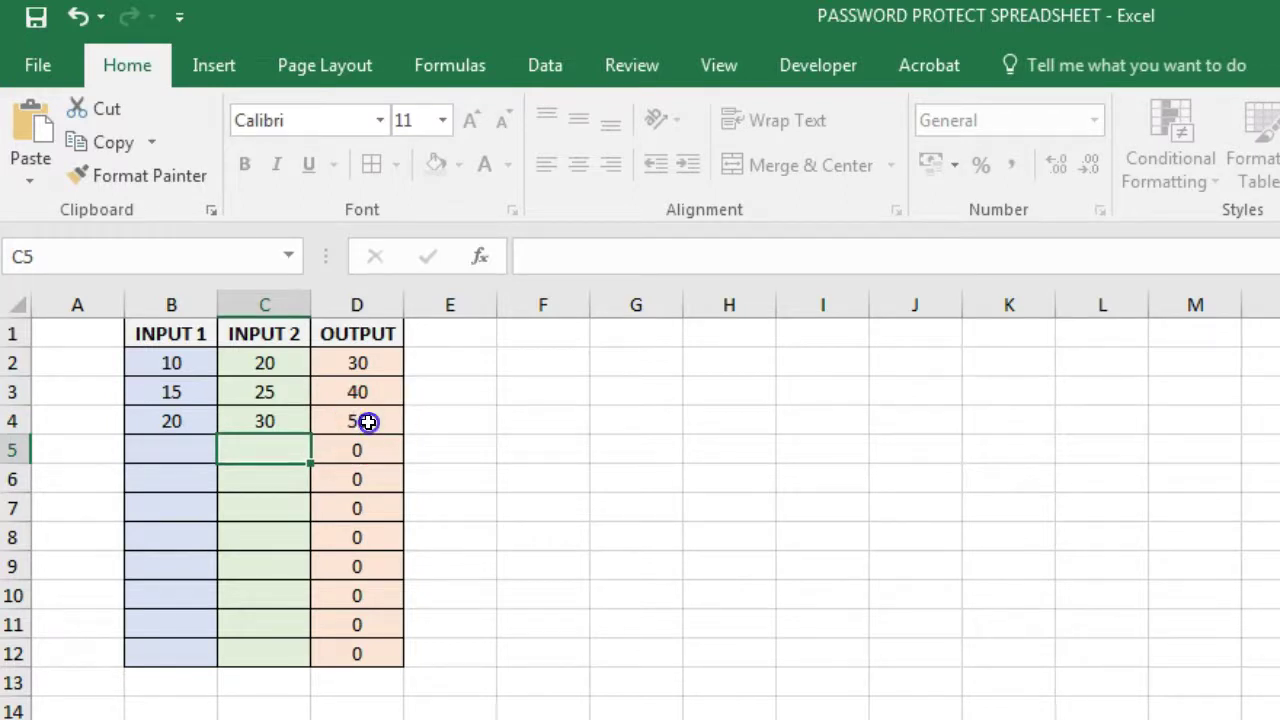
- Select cells C6 and C4, then the whole input range B2:C12 to show the editable area
key("F2")
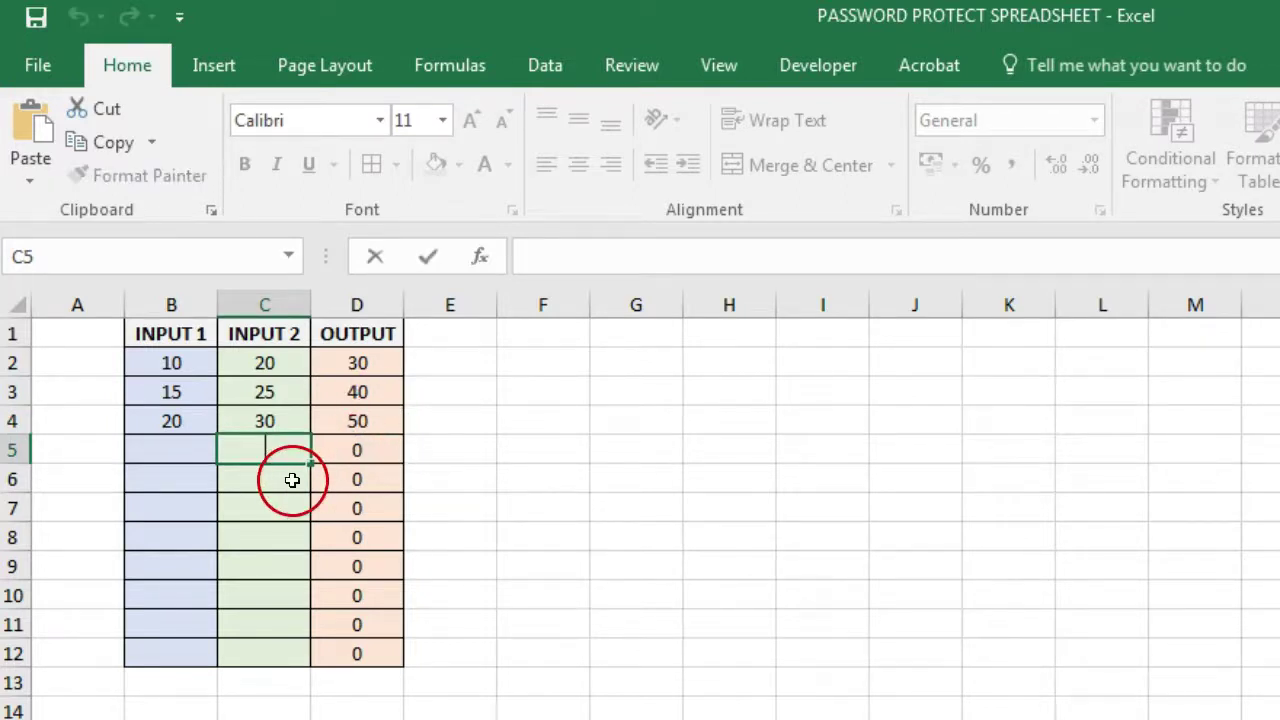
left_click(292, 480)
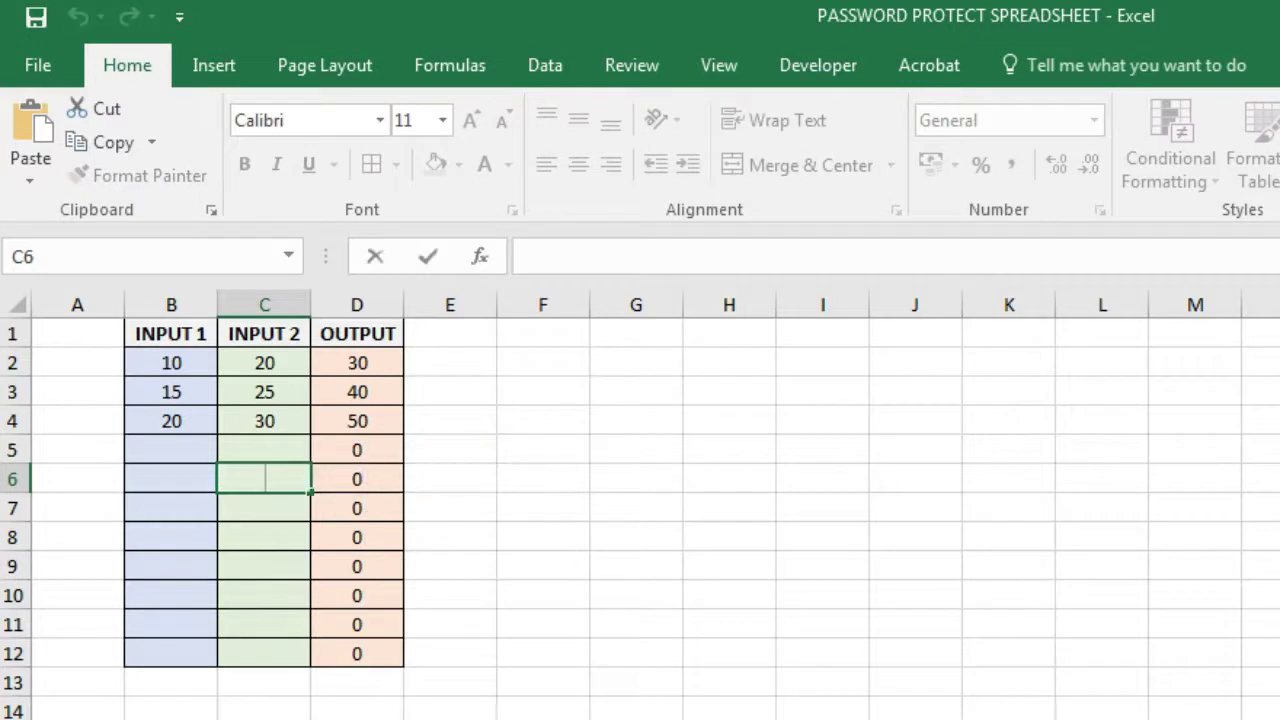
left_click(263, 419)
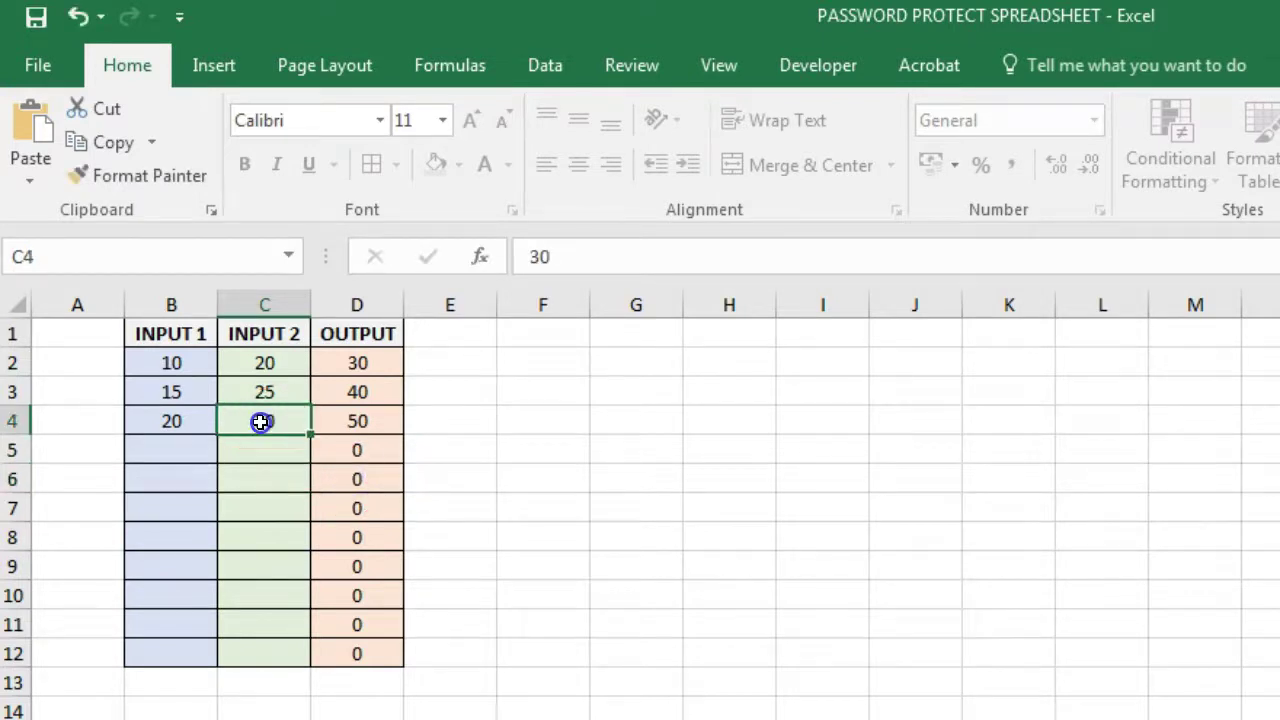
left_click_drag(186, 365, 271, 653)
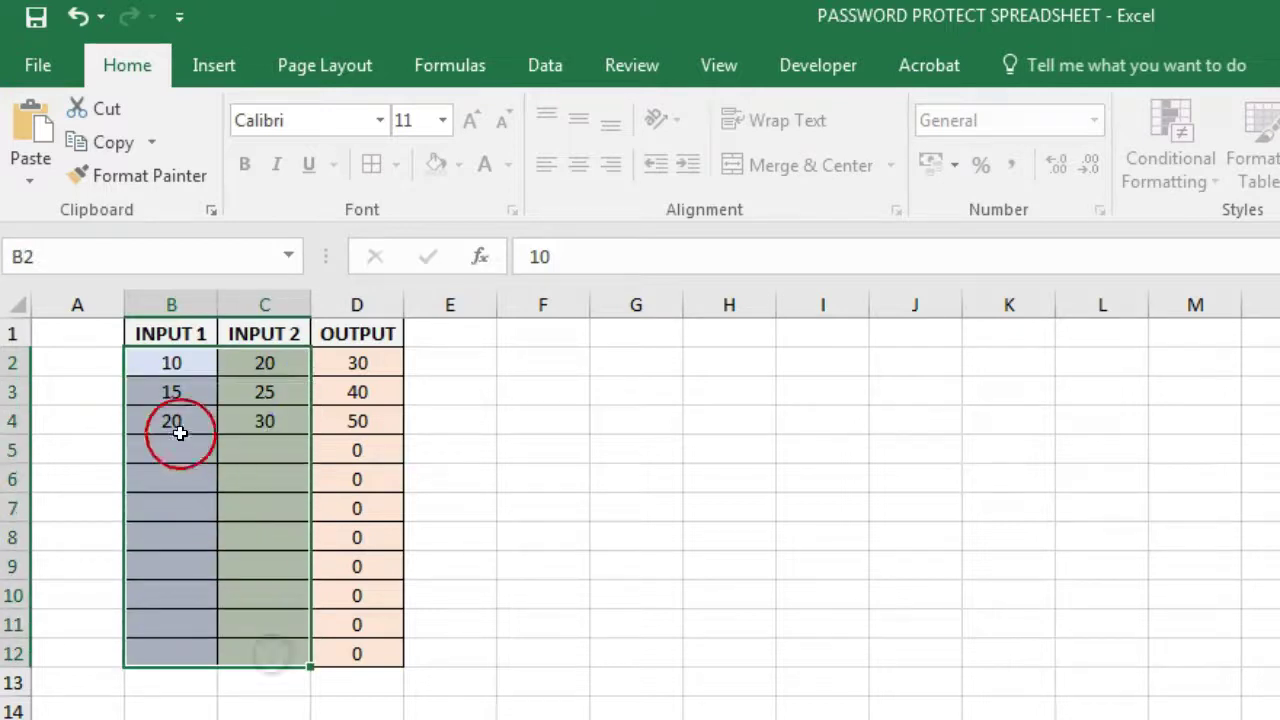
left_click(248, 428)
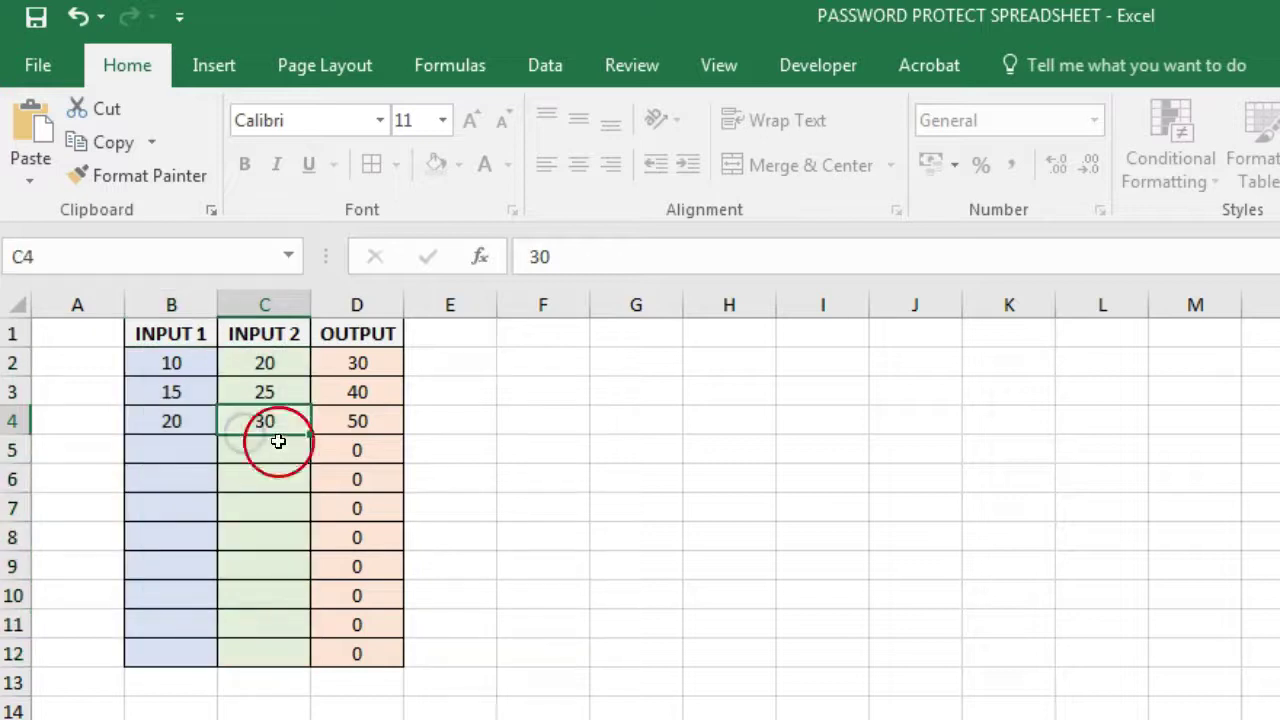
left_click(262, 423)
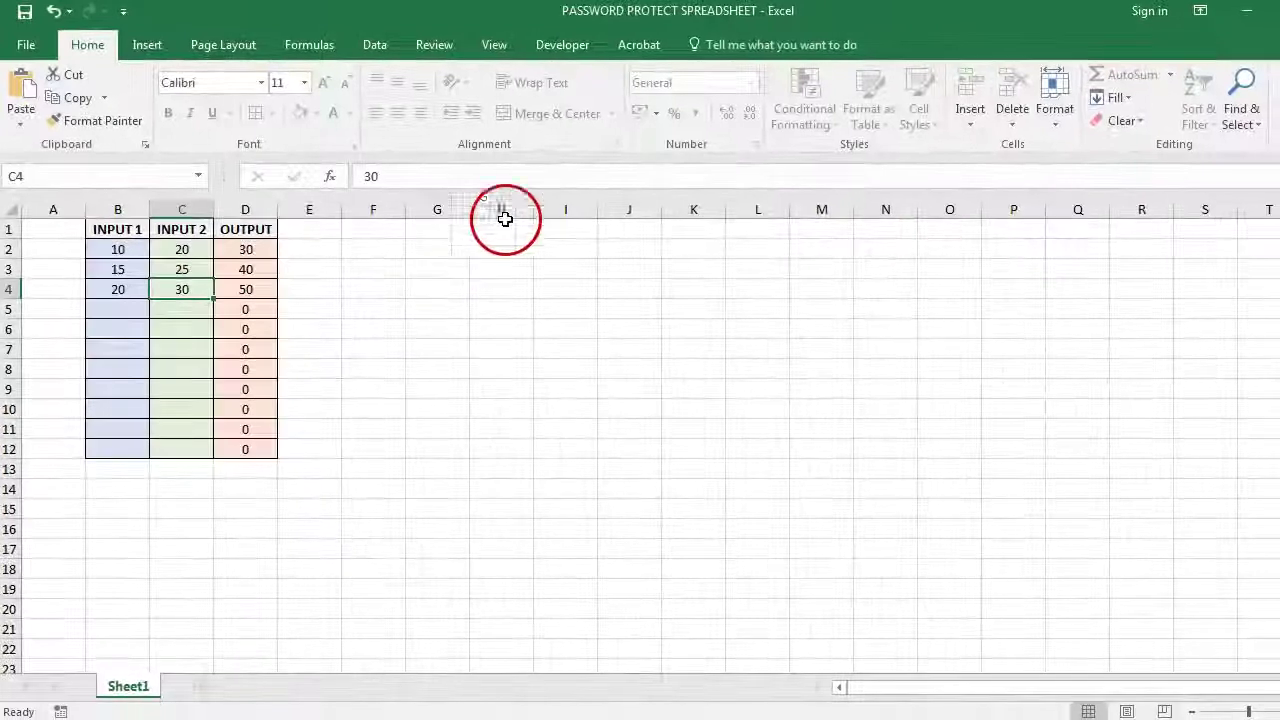
- Unprotect the sheet with its password and check the formulas in D4, D5 and D7
left_click(1055, 100)
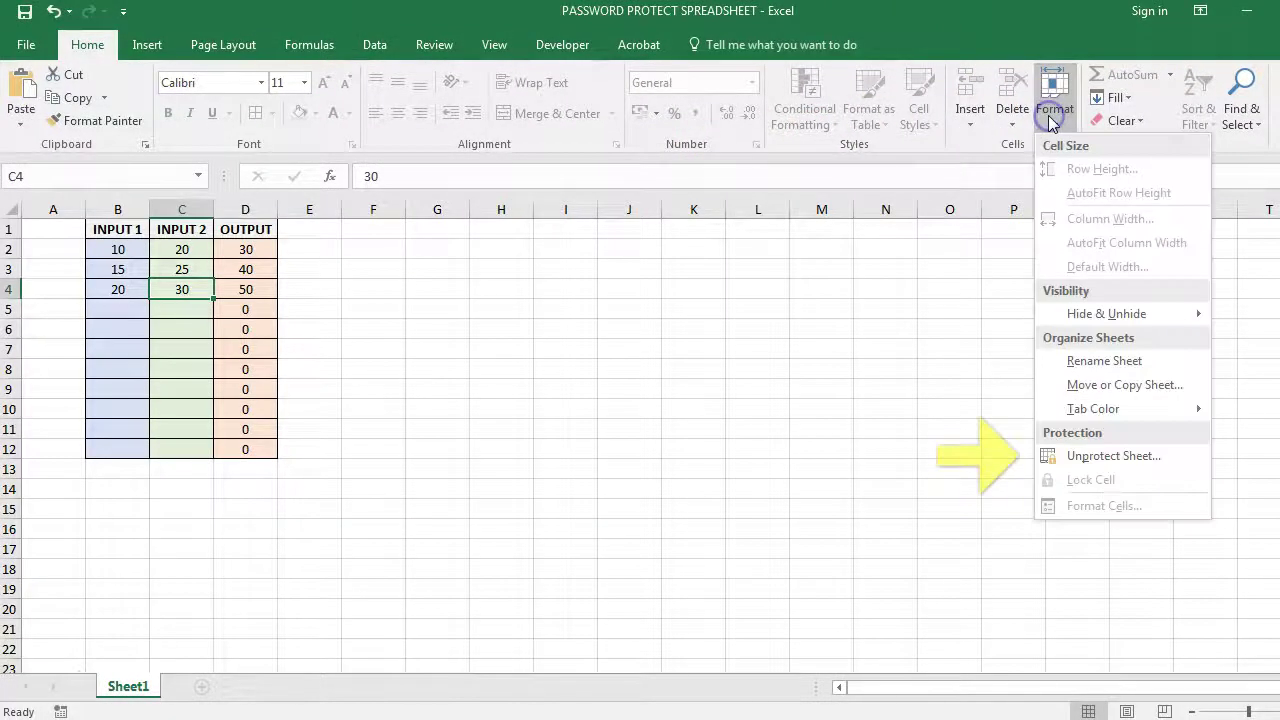
left_click(1057, 455)
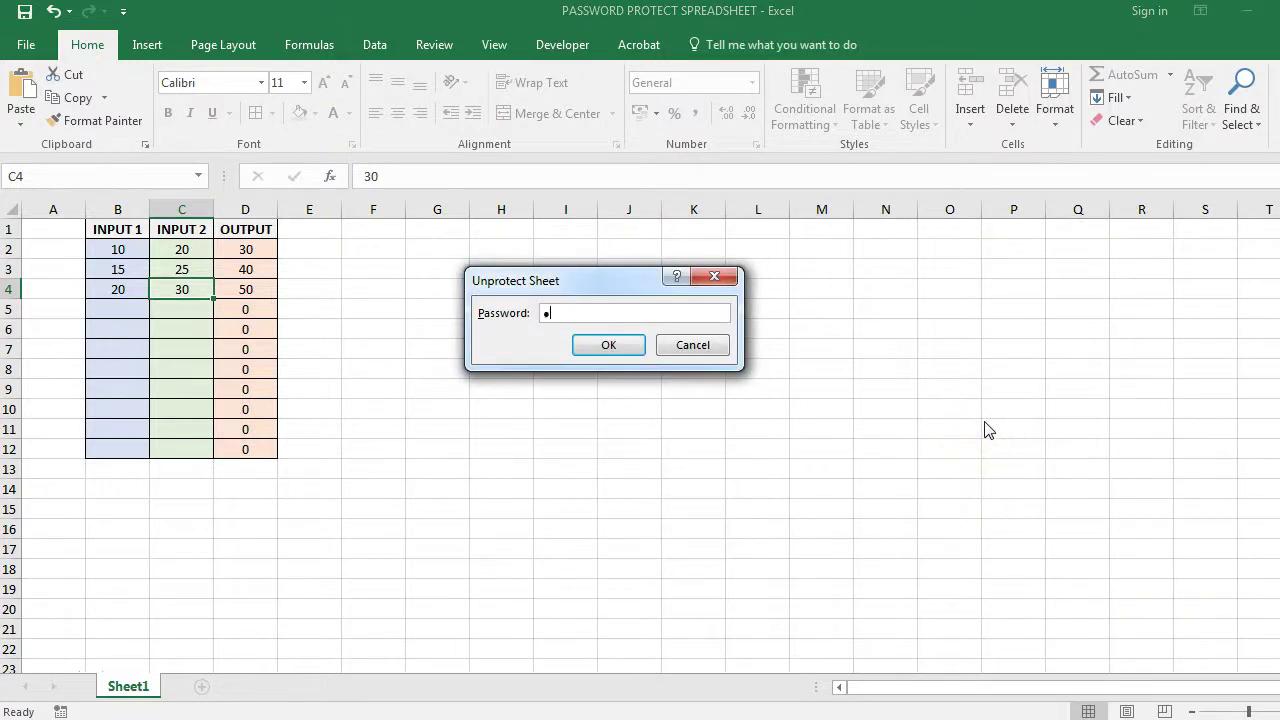
left_click(610, 346)
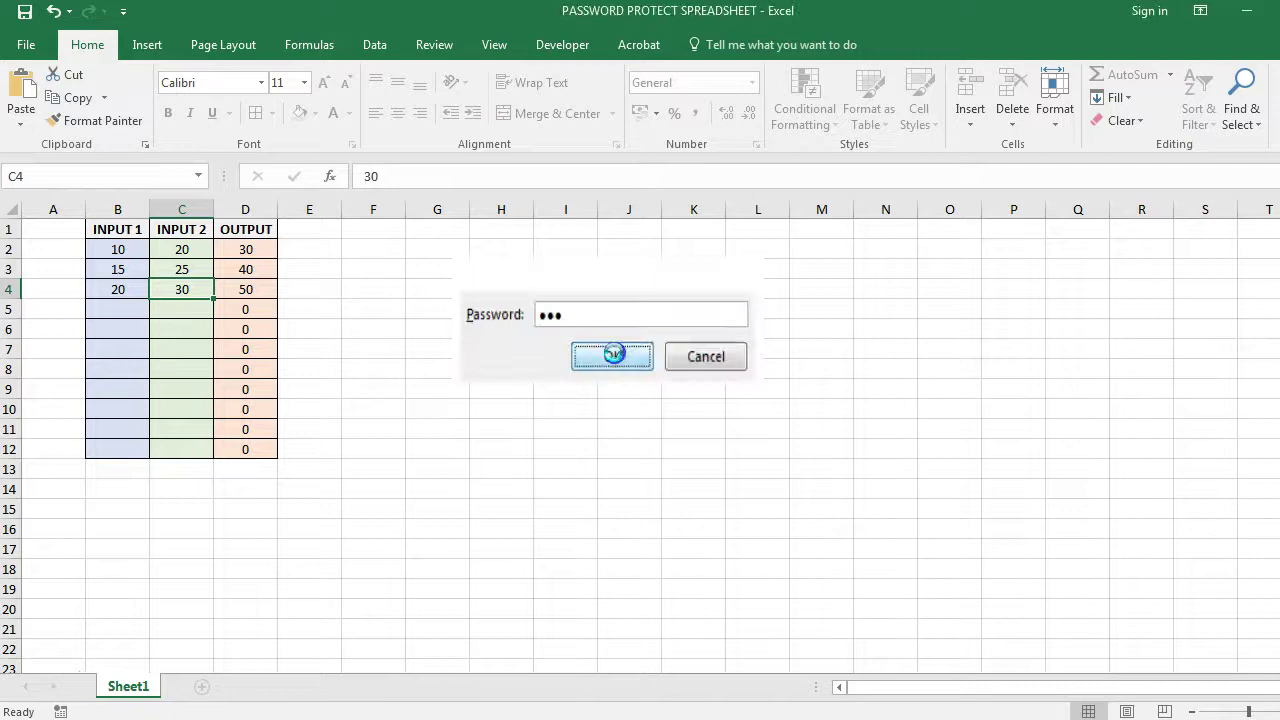
left_click(247, 291)
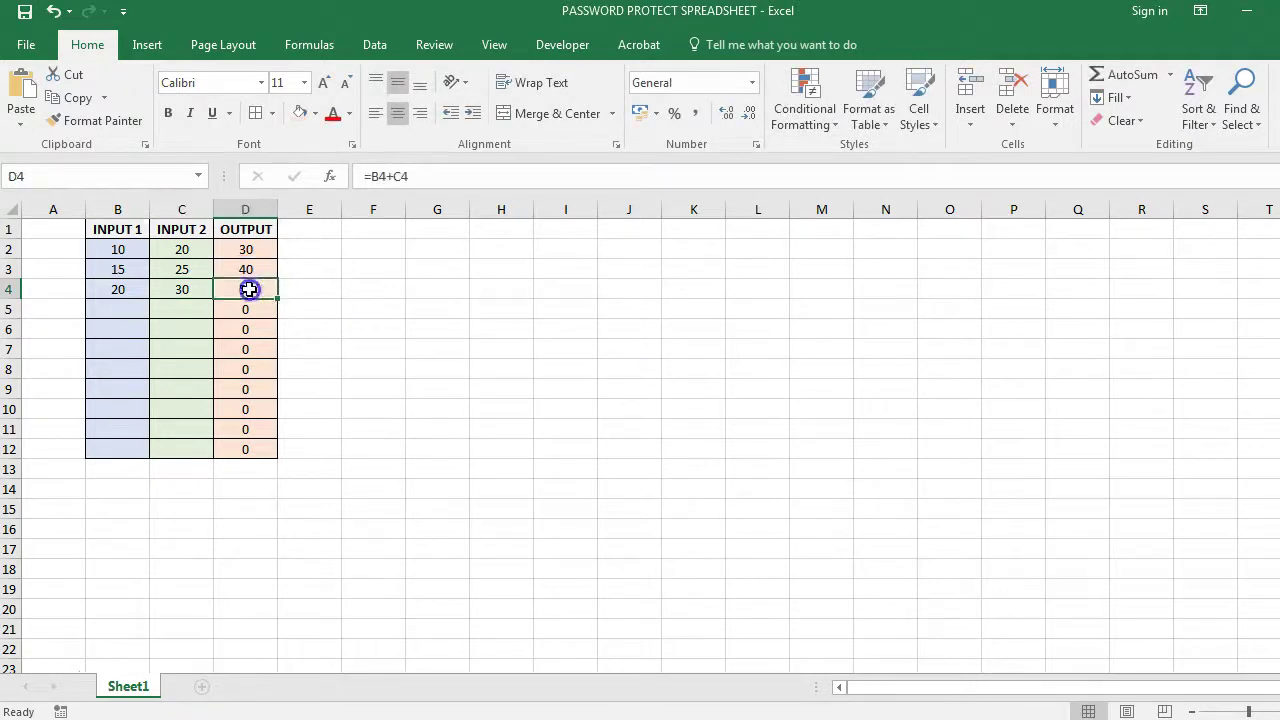
left_click(250, 314)
left_click(267, 345)
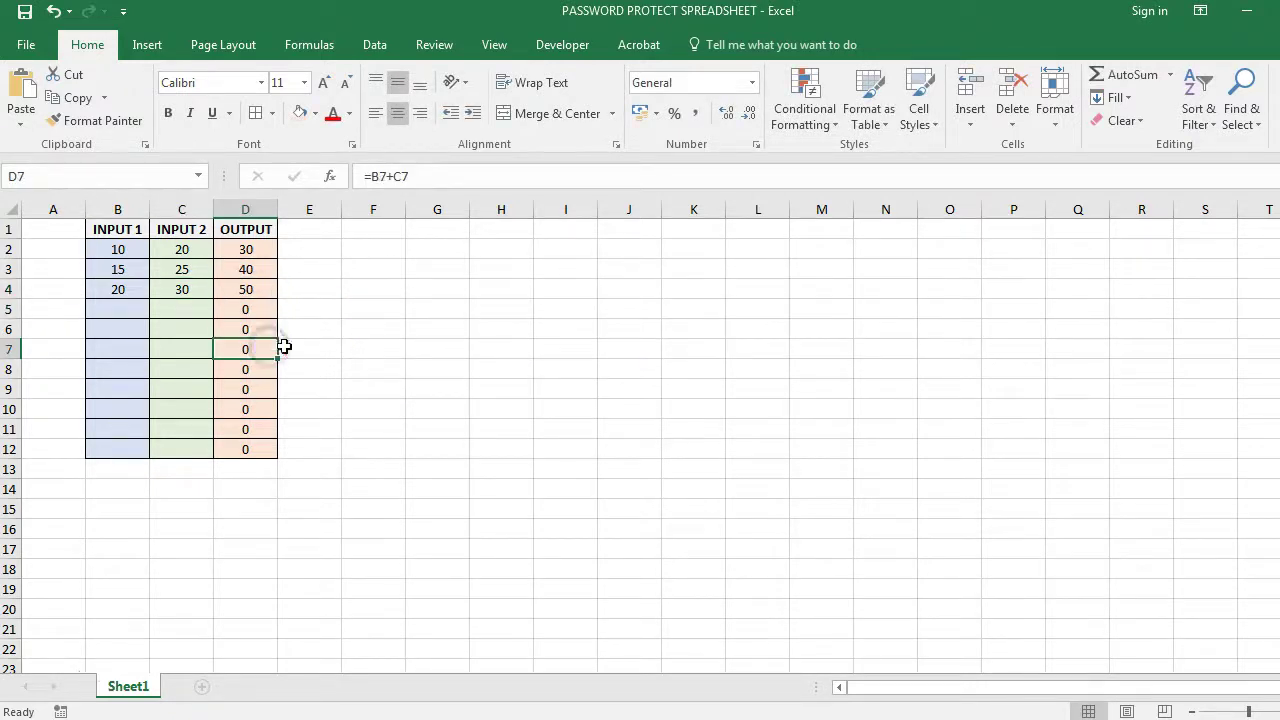
- Type test text 'fff' into cells E6 and F6 beside the table
left_click(314, 332)
type("fff")
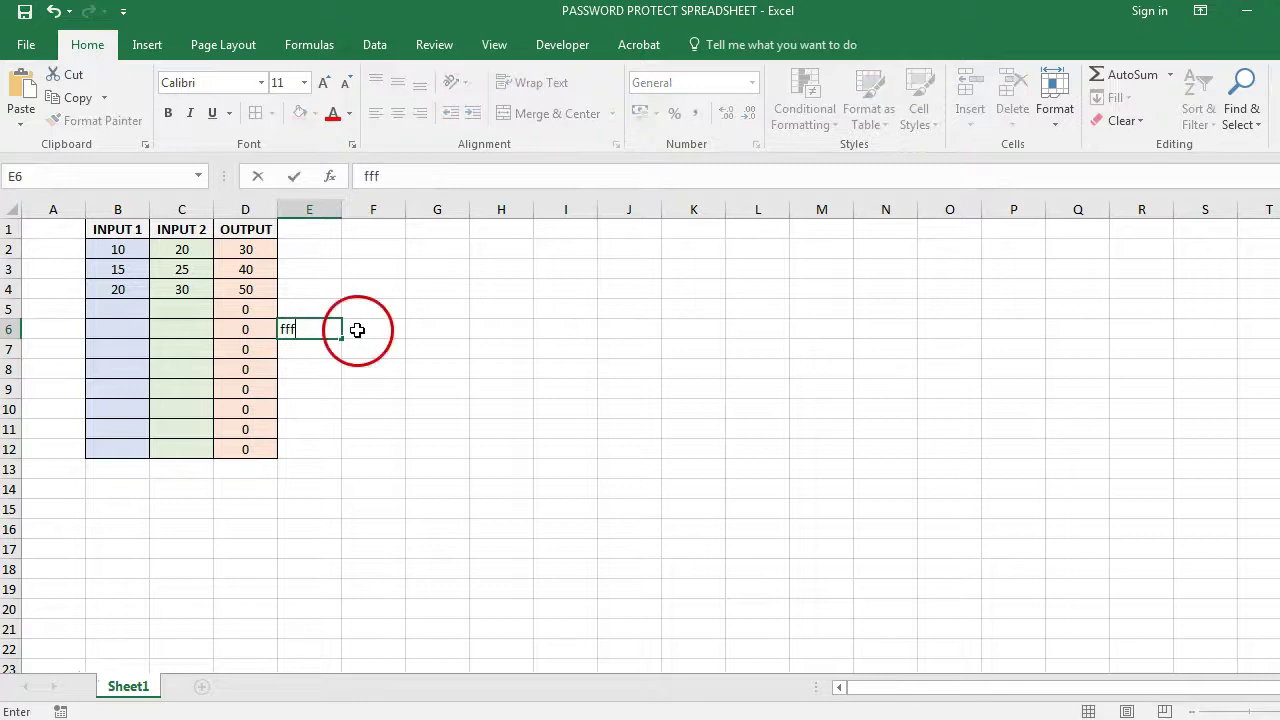
left_click(360, 328)
type("fff")
key("Return")
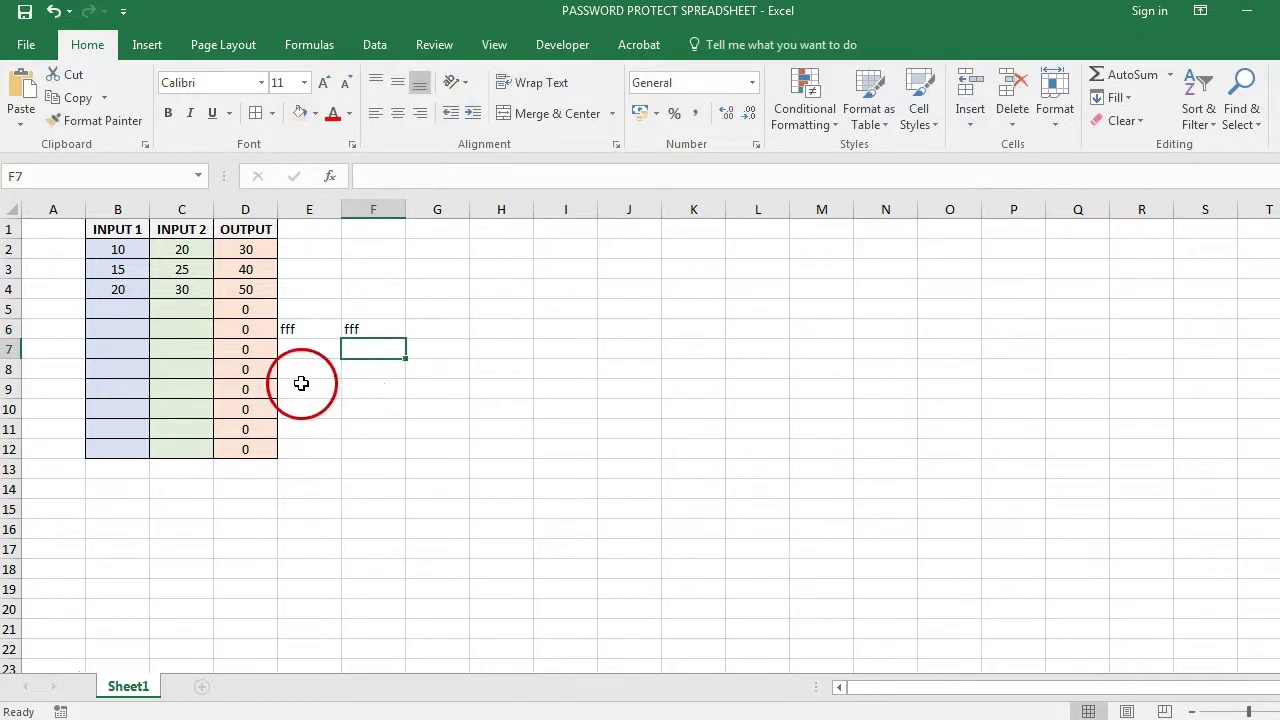
left_click(300, 386)
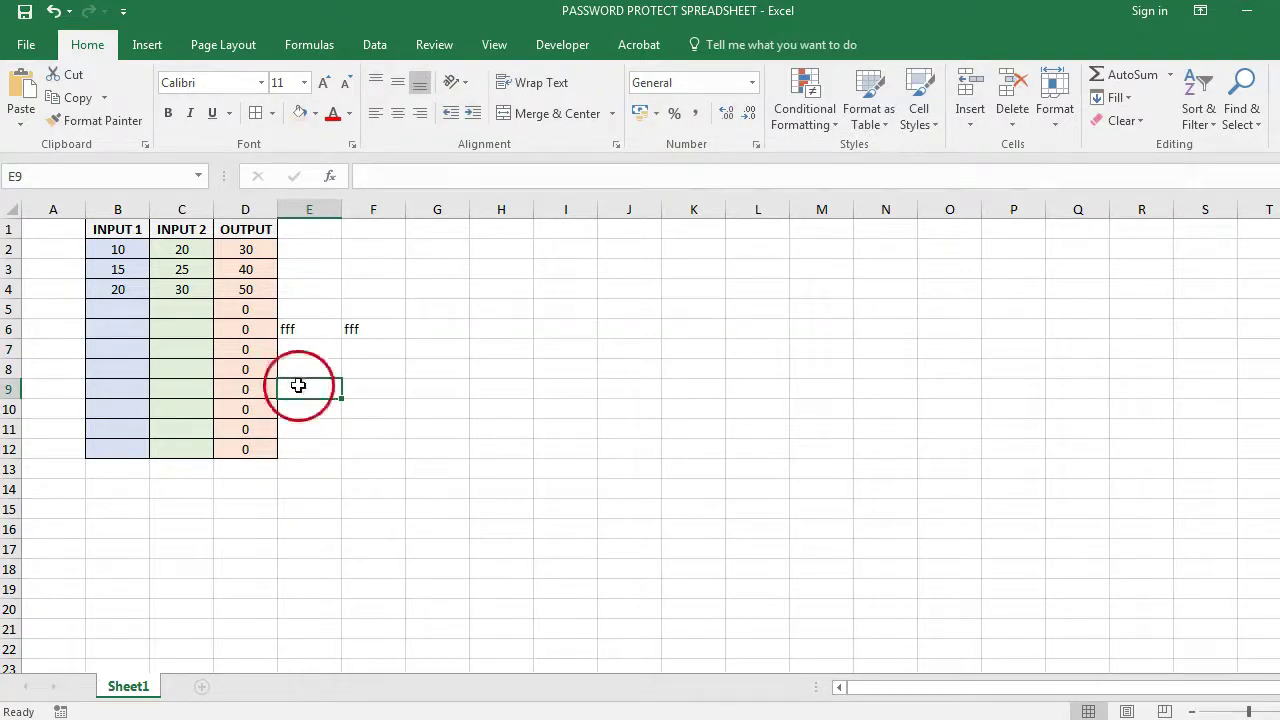